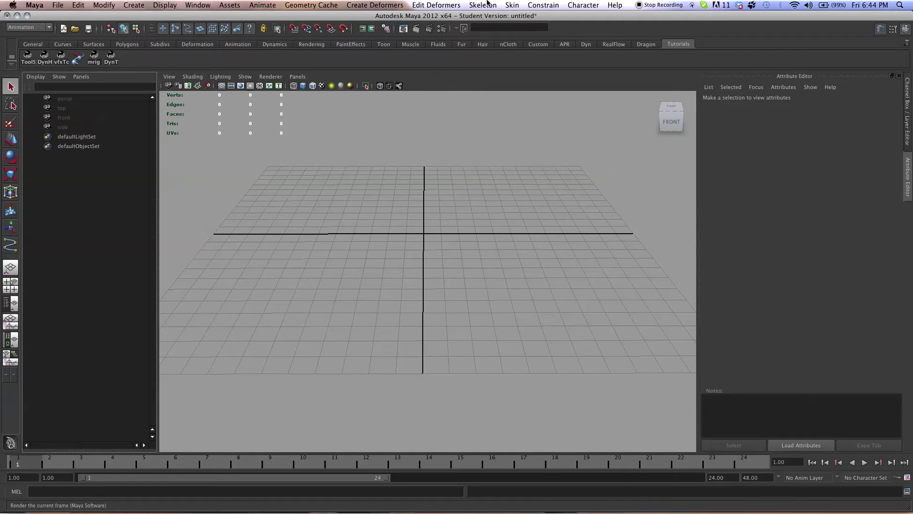
- Draw a straight chain of five joints snapped one grid unit apart along the grid's front edge, starting just beside the centre axis
left_click(485, 6)
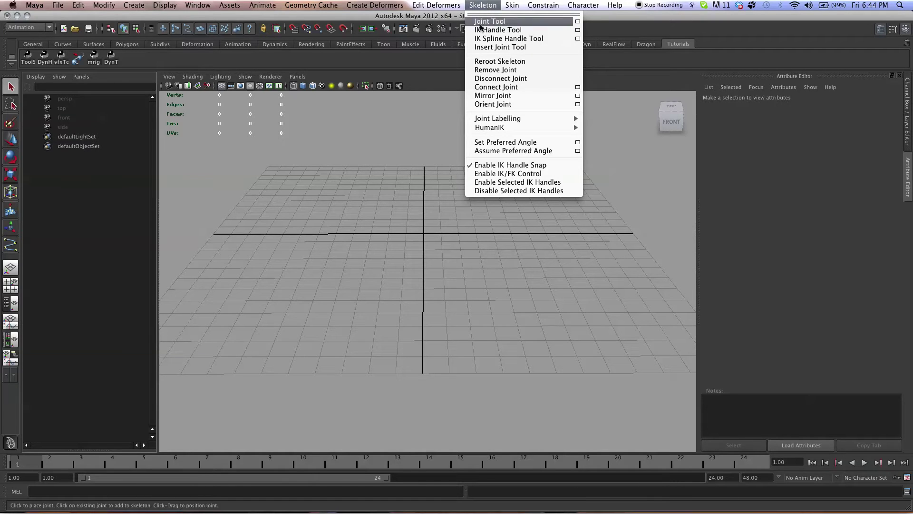
left_click(482, 21)
key("x")
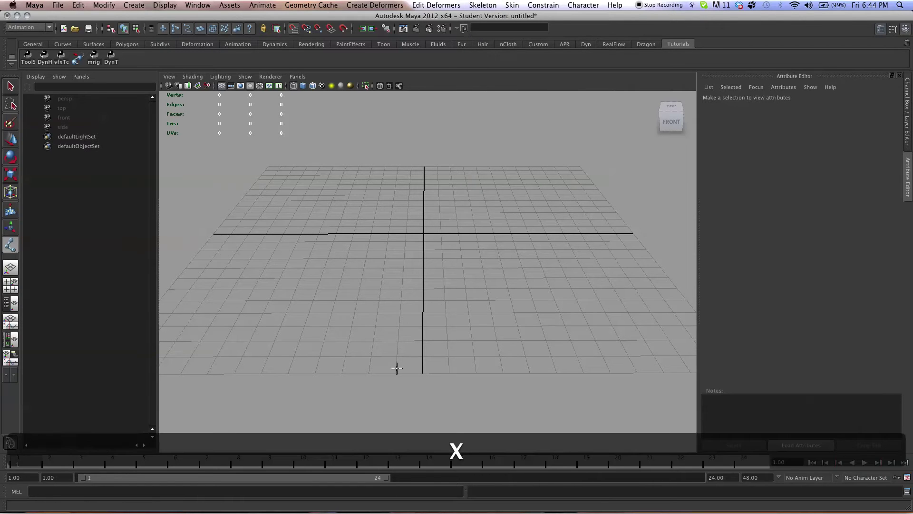
left_click(395, 371)
left_click(368, 373)
left_click(341, 373)
left_click(315, 374)
left_click(287, 374)
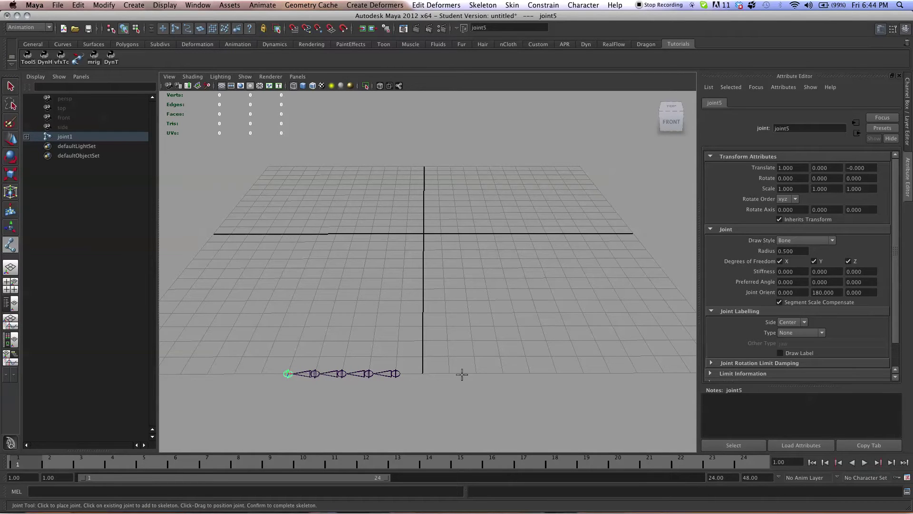
key("Return")
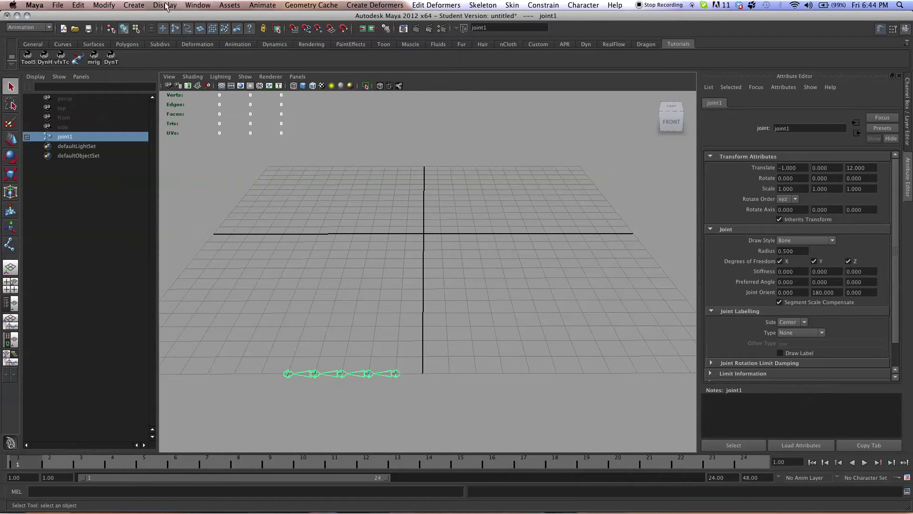
- Open the IK Spline Handle tool settings and make sure Auto create curve is off
left_click(491, 4)
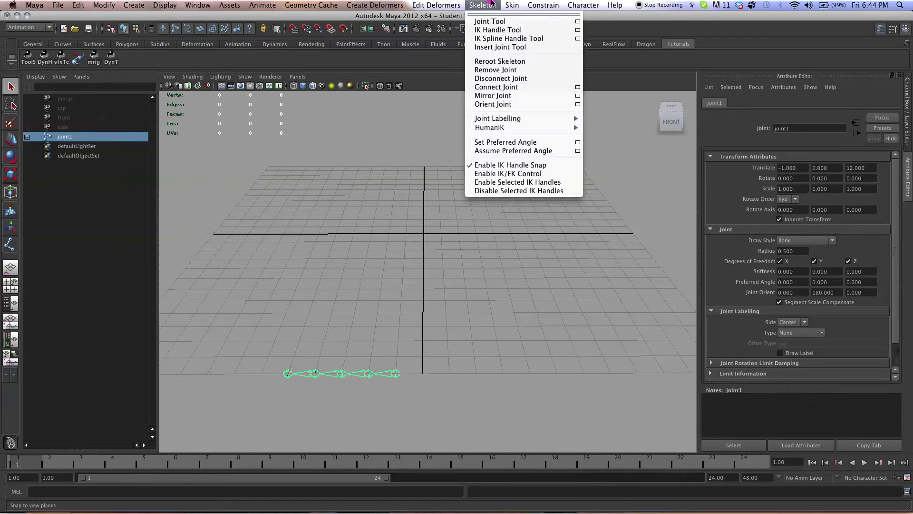
left_click(580, 38)
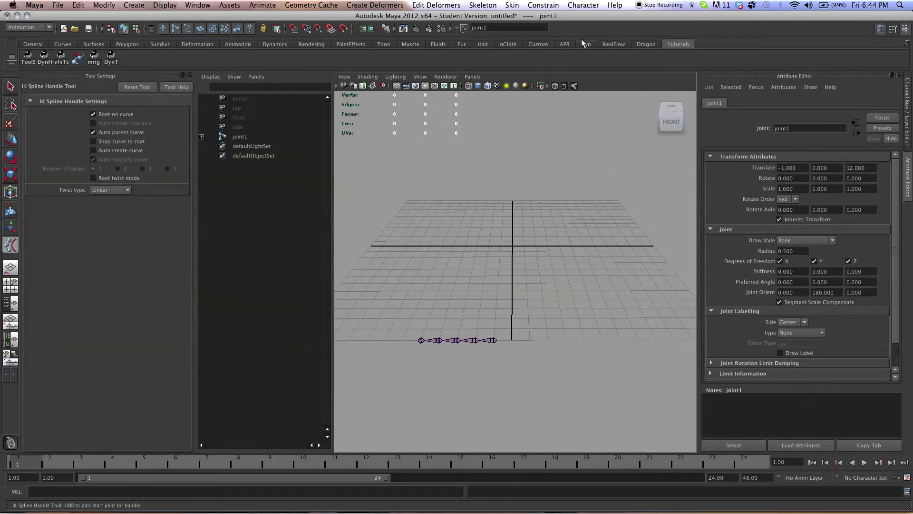
left_click(104, 149)
- Draw a cubic CV curve with one point snapped to each of the five joints, from the root to the end joint
left_click(133, 5)
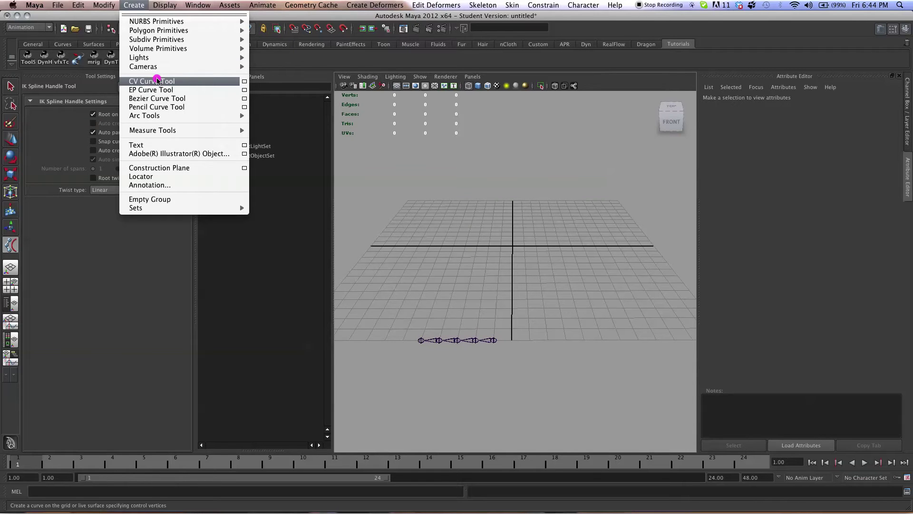
left_click(158, 81)
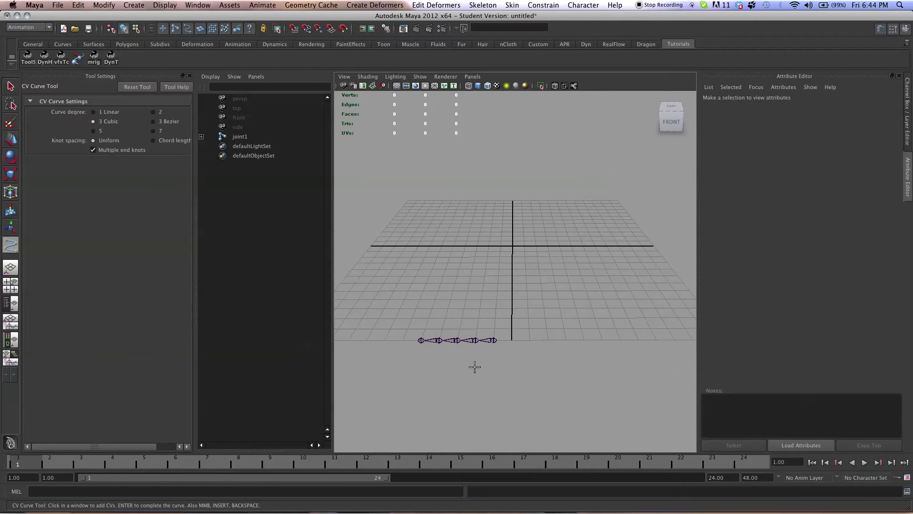
right_click_drag(475, 364, 533, 344, "alt")
left_click_drag(533, 343, 571, 296, "alt")
key("v")
left_click(574, 292)
left_click(541, 300)
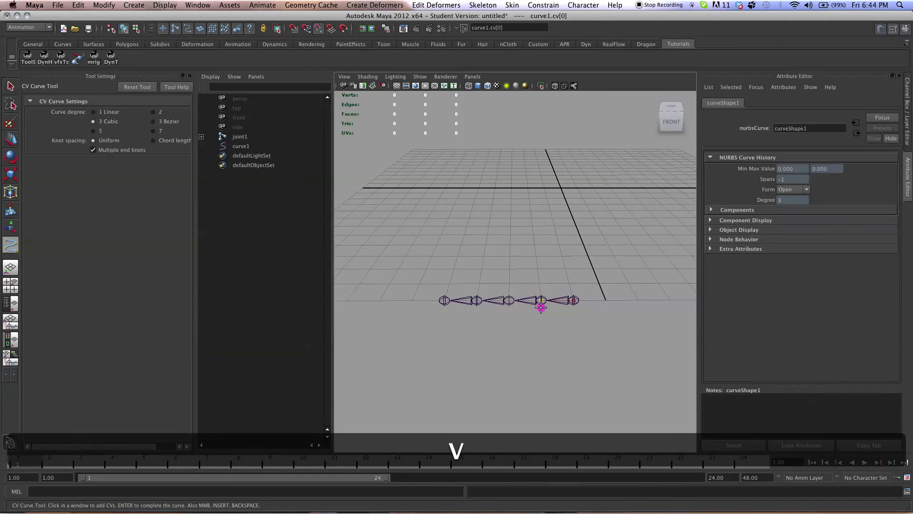
left_click(509, 299)
left_click(474, 294)
left_click(445, 300)
key("Return")
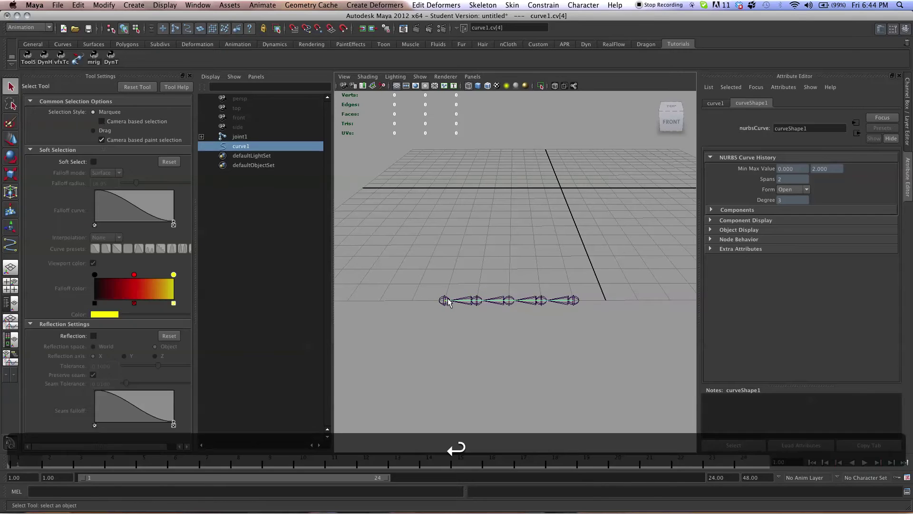
- Create a spline IK handle from joint1 to the chain's end joint, using curve1 as its curve
left_click(543, 5)
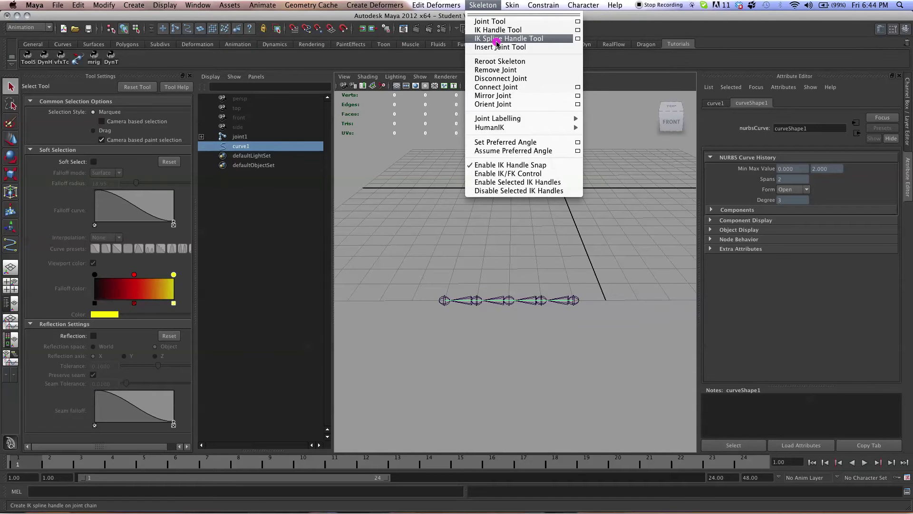
left_click(497, 38)
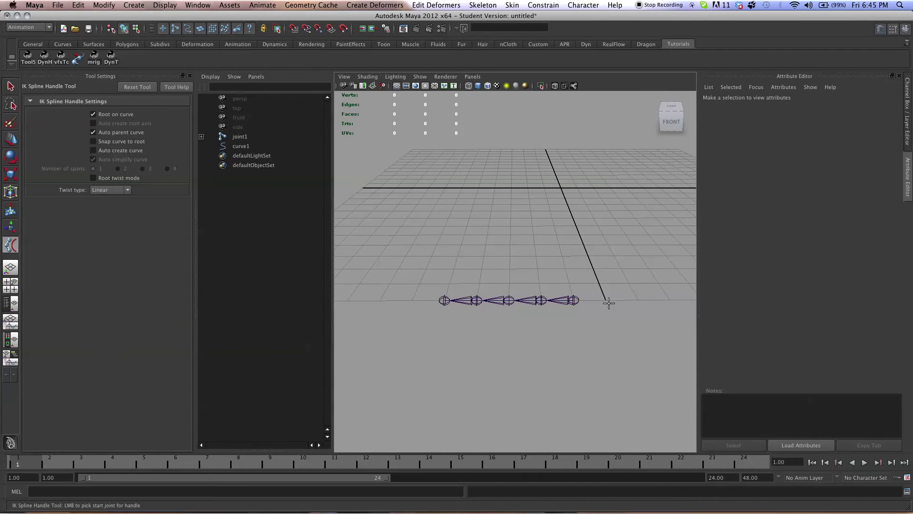
left_click(244, 136)
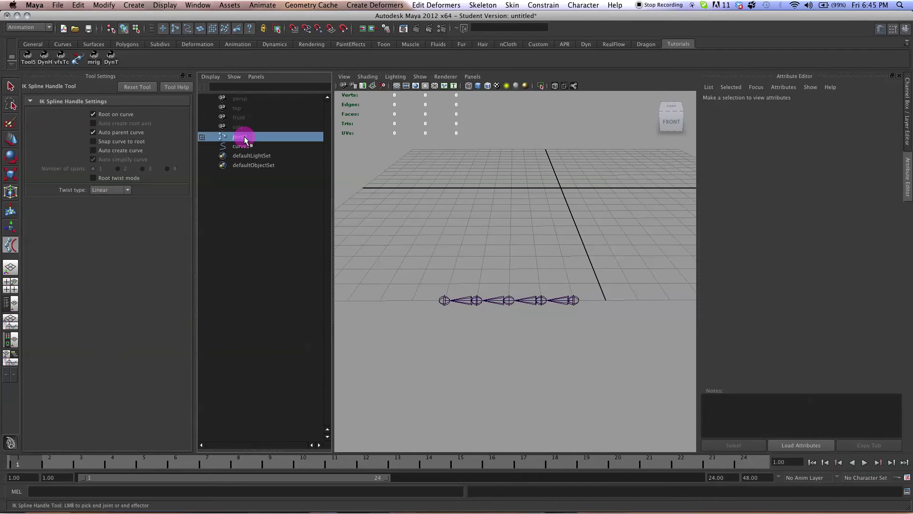
left_click(441, 300, "shift")
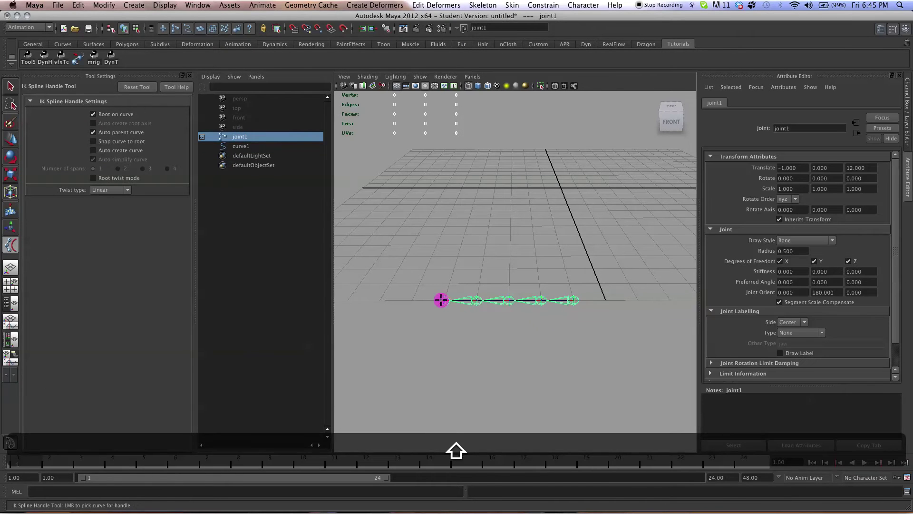
left_click(252, 145)
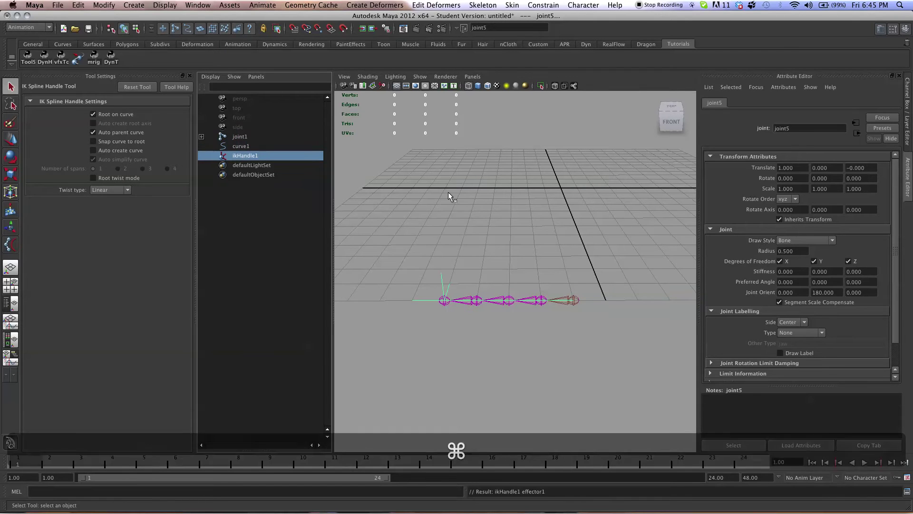
- Create a separate cluster on each of the five control points of curve1
mouse_move(577, 309)
left_mouse_down("alt")
mouse_move(579, 292)
mouse_move(580, 309)
left_mouse_up("alt")
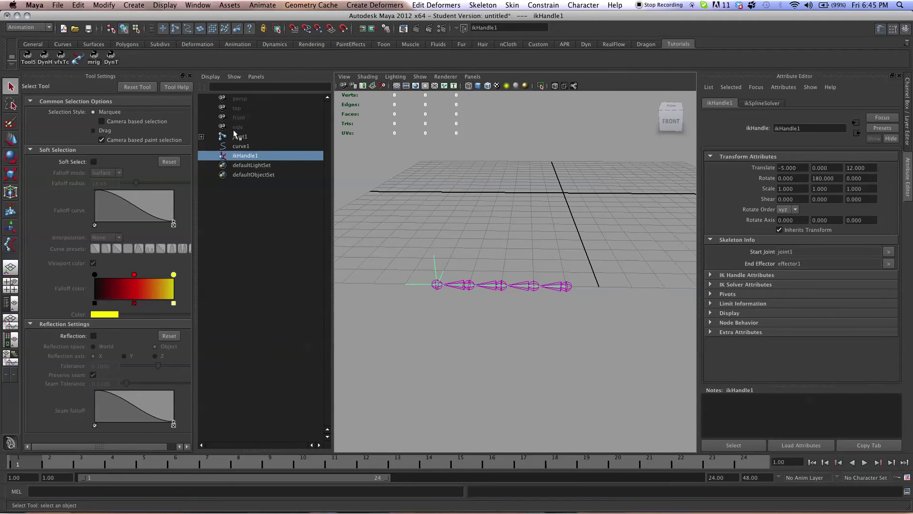
left_click(242, 146)
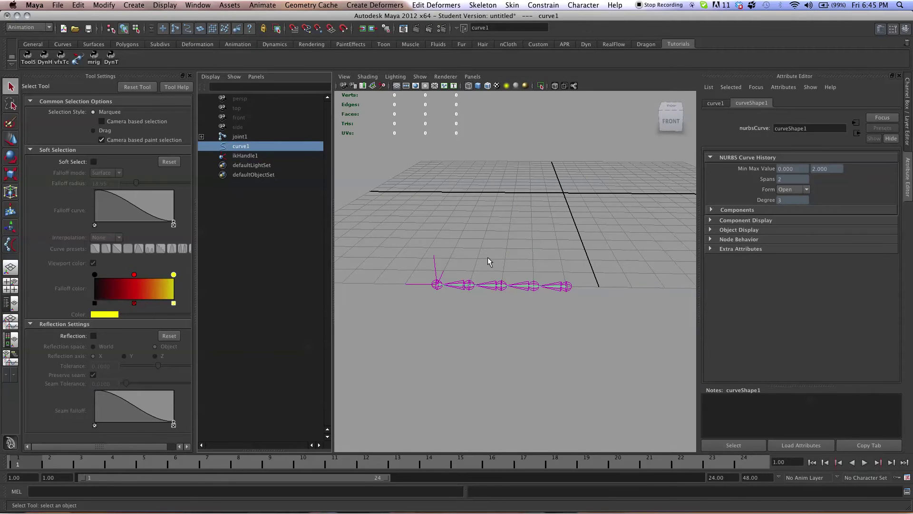
right_click(488, 258, "ctrl")
right_click(488, 259)
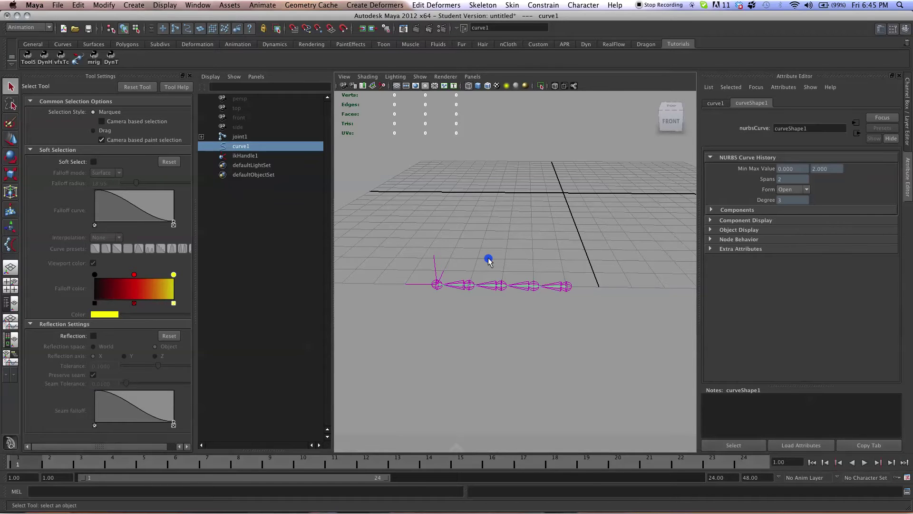
right_click(488, 259, "ctrl")
right_click_drag(488, 259, 512, 255, "ctrl")
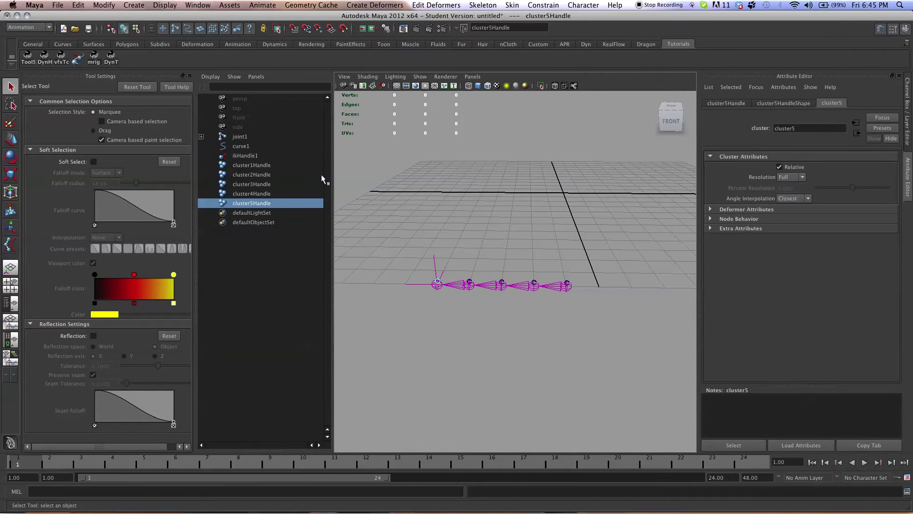
- Create a NURBS circle at the origin and scale it up uniformly until it is nearly as wide as the grid
left_click_drag(624, 258, 556, 236, "alt")
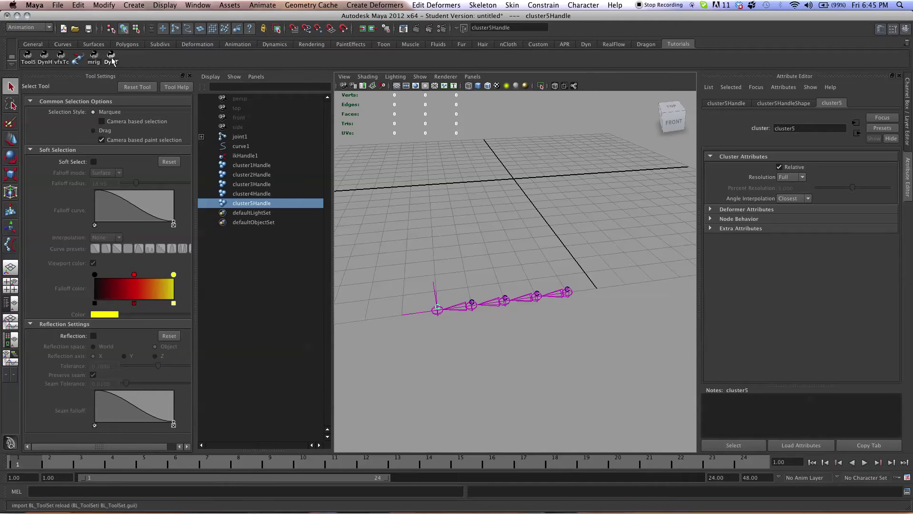
left_click(62, 43)
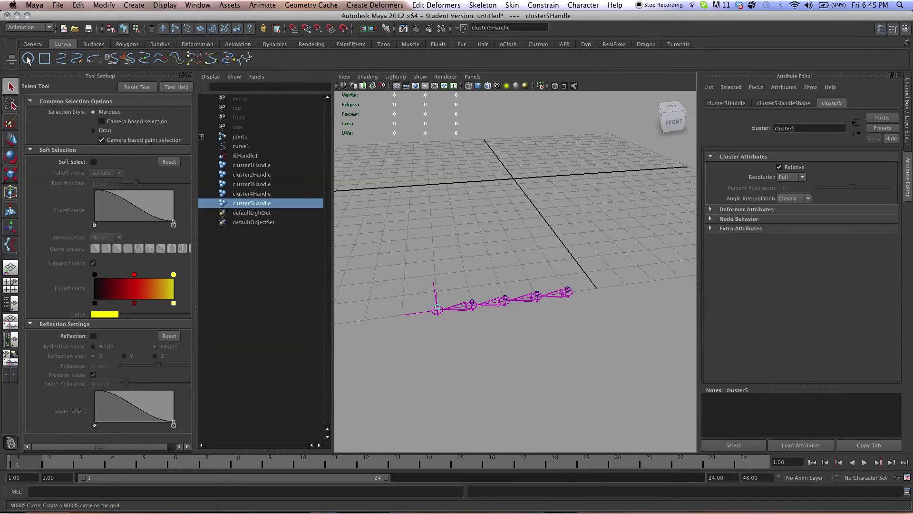
left_click(28, 58)
key("e")
key("r")
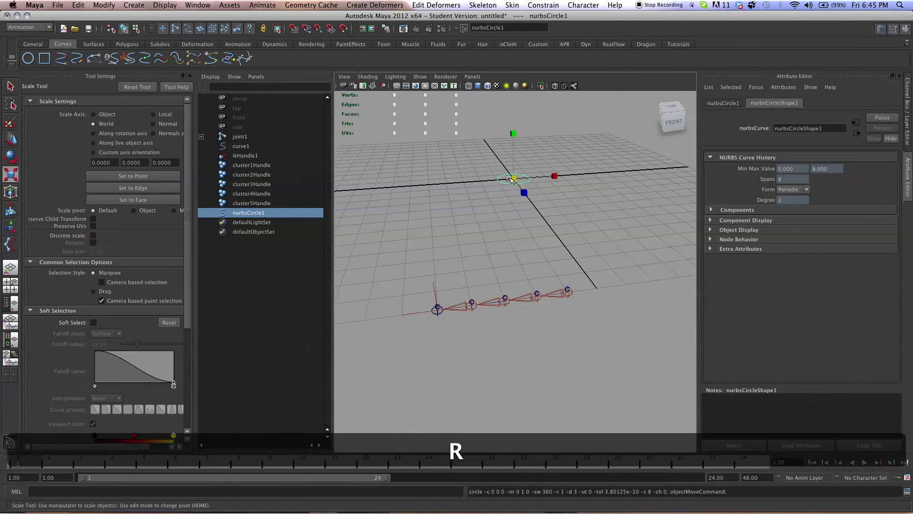
left_click_drag(512, 178, 795, 191)
- Attach cluster1Handle to the NURBS circle as its motion path
key("t")
left_click_drag(658, 252, 593, 279, "alt")
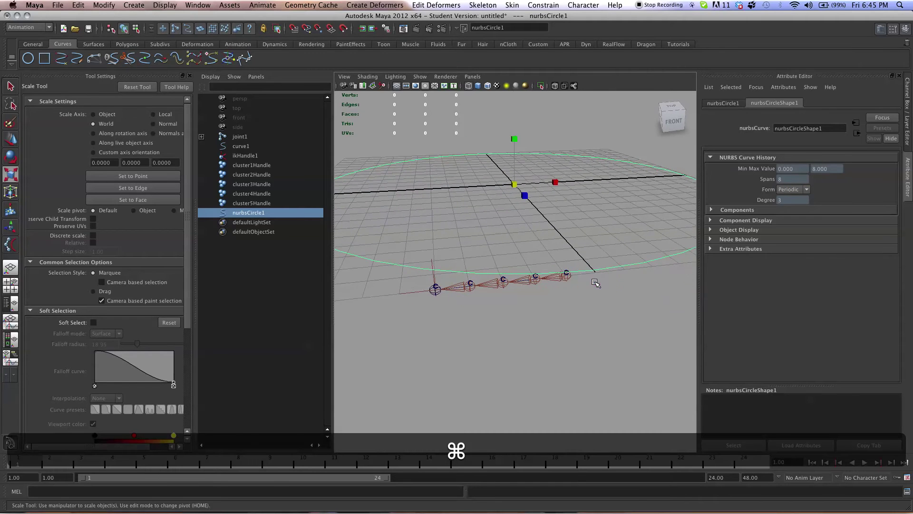
left_click(259, 164)
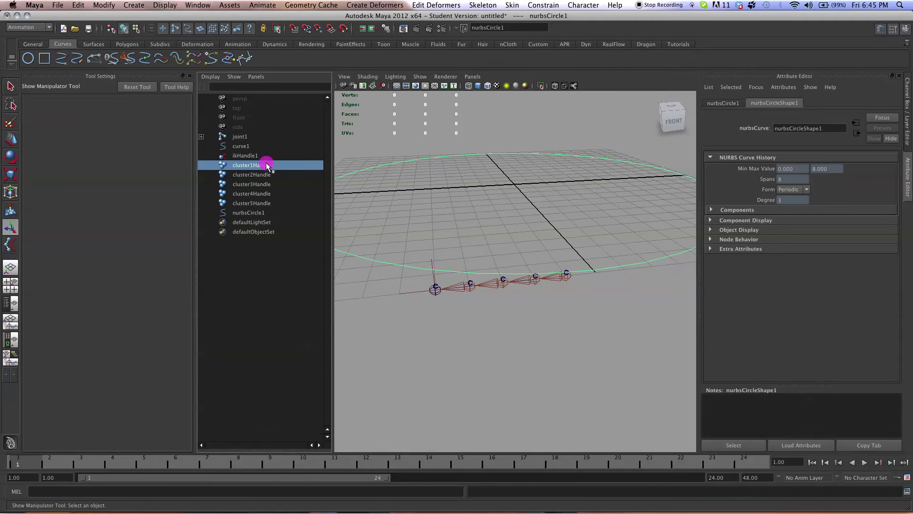
left_click(602, 280, "shift")
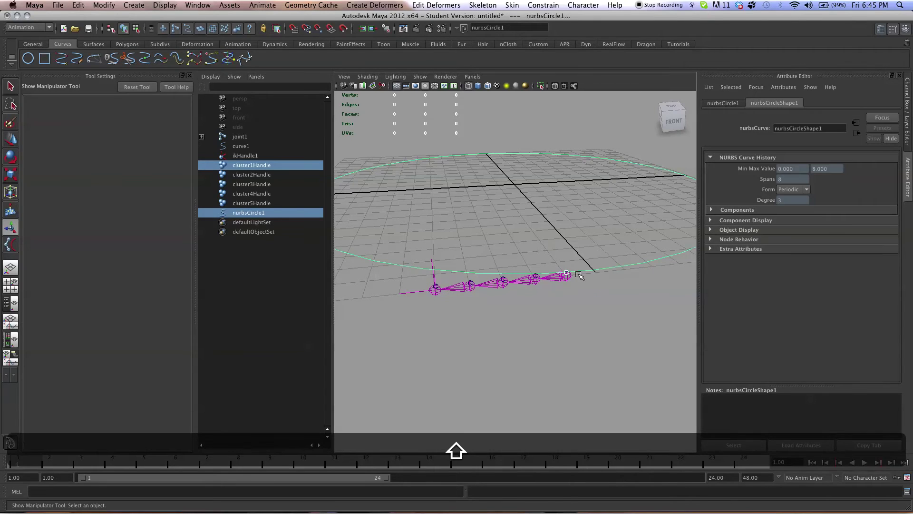
left_click(249, 4)
mouse_move(317, 187)
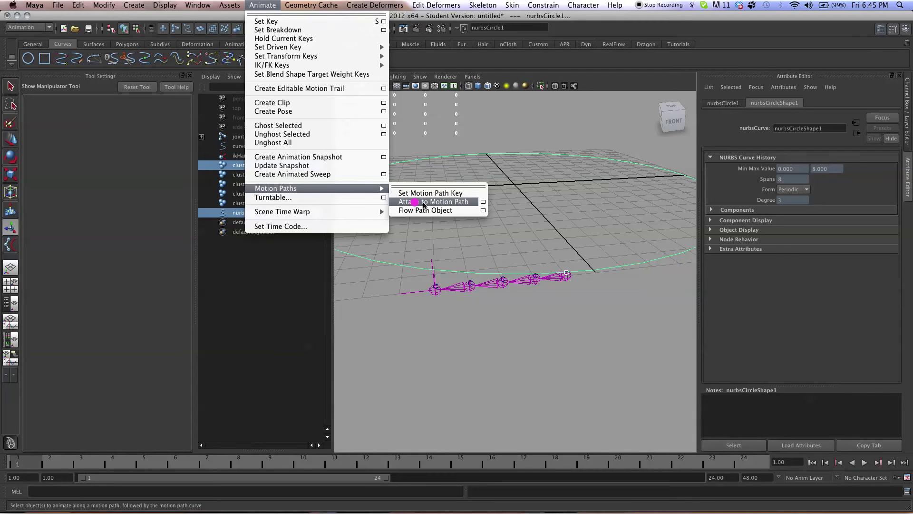
left_click(475, 202)
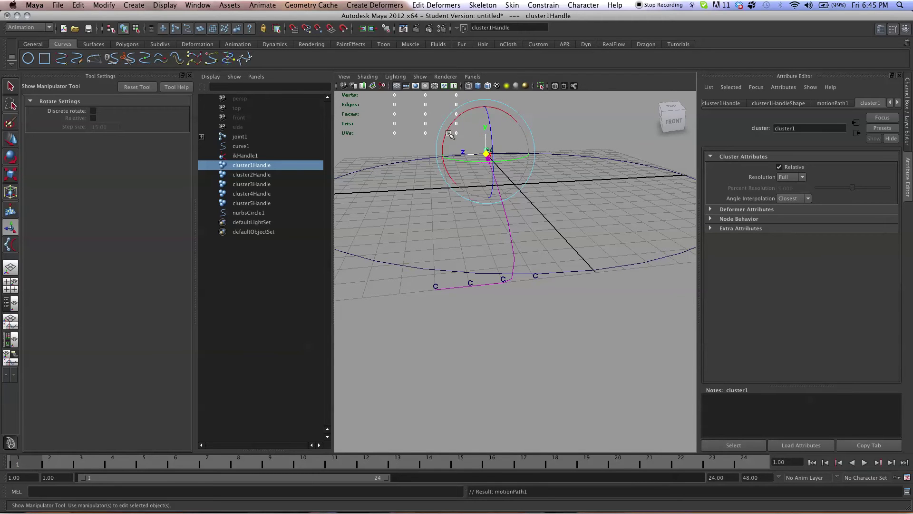
- Attach cluster2Handle and cluster3Handle to the NURBS circle as their motion path, one at a time
left_click(279, 175)
left_click(285, 212, "shift")
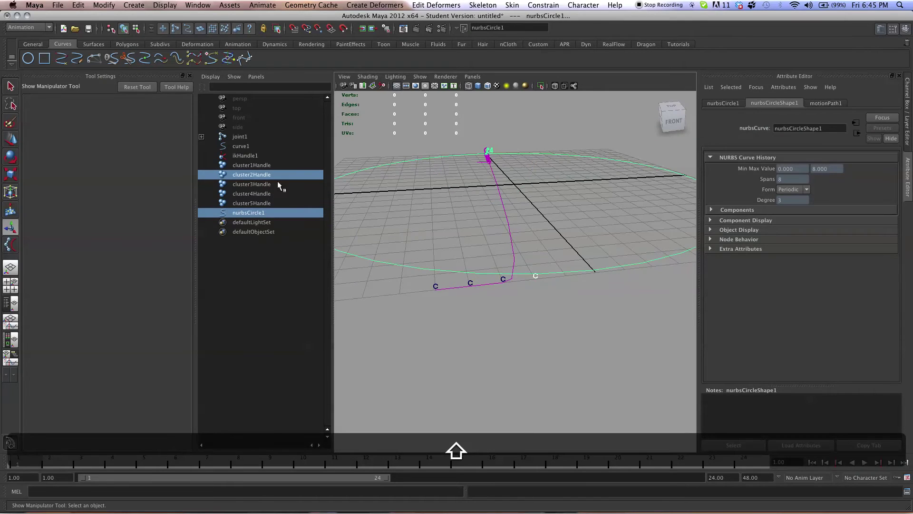
key("g")
left_click(260, 184)
left_click(284, 212, "shift")
key("g")
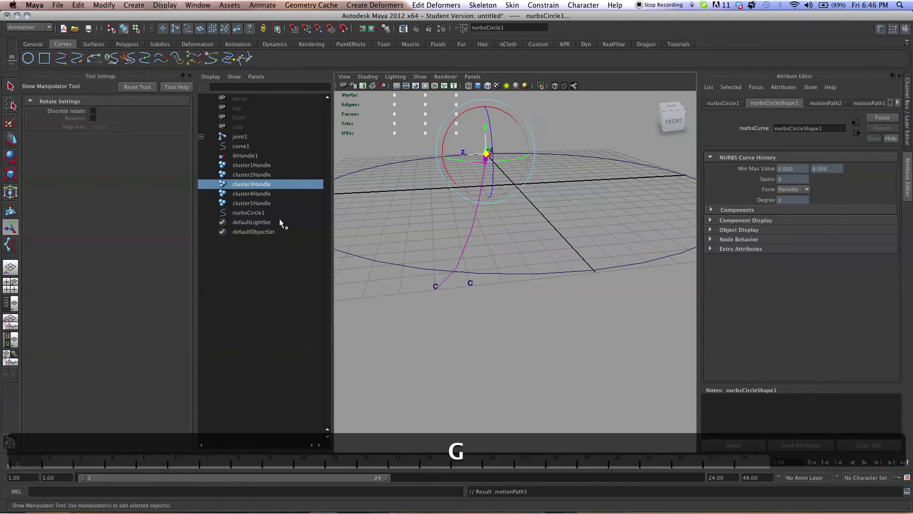
- Attach cluster4Handle and cluster5Handle to the NURBS circle as their motion path, one at a time
left_click(255, 192)
left_click(304, 212, "shift")
key("g")
left_click(289, 191)
left_click(278, 203)
left_click(382, 252, "shift")
key("g")
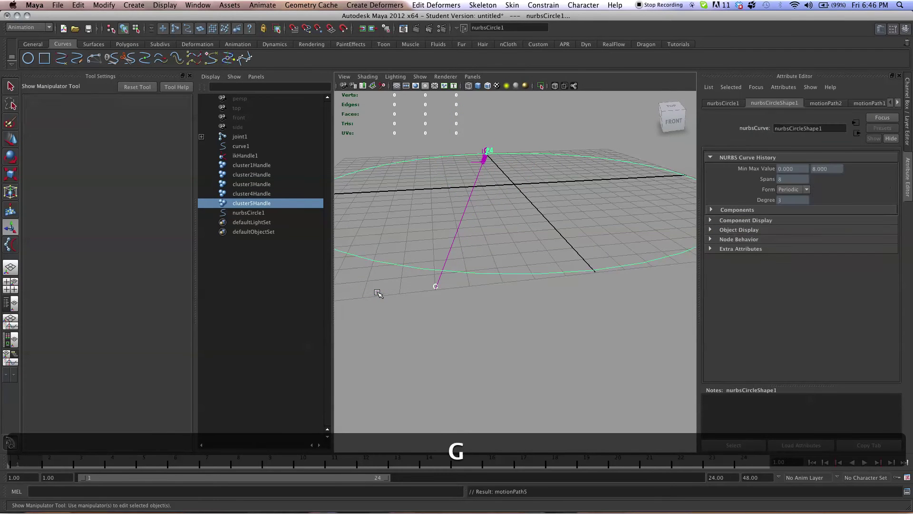
- Open the U Value animation curve of cluster1Handle's motion path and inspect its key times
left_click_drag(429, 199, 449, 155, "alt")
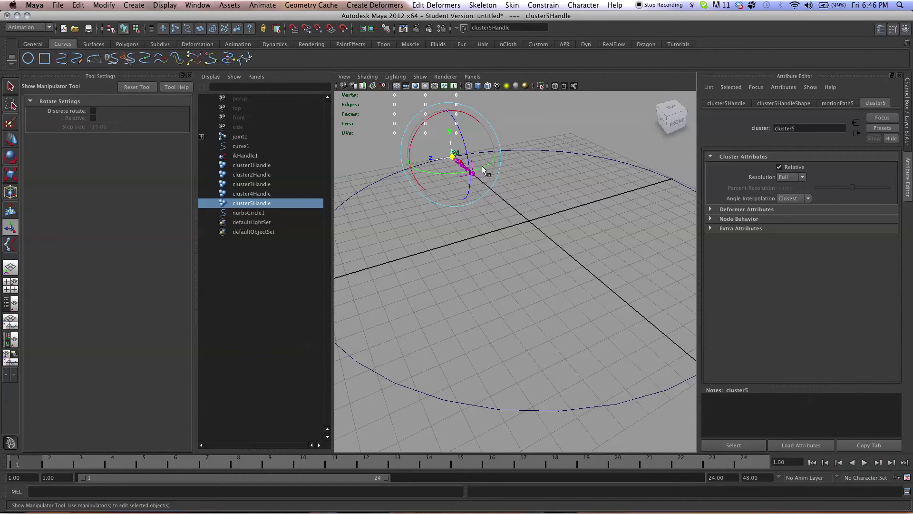
left_click(262, 167)
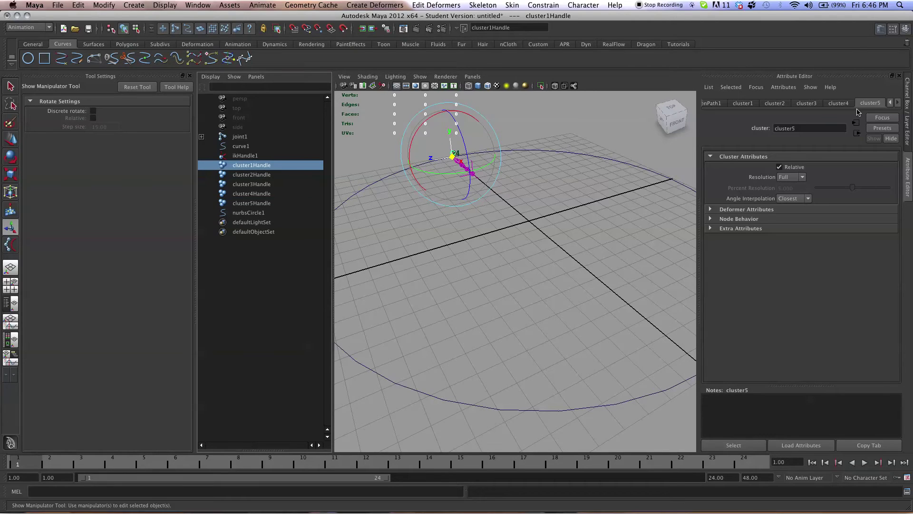
left_click(891, 103)
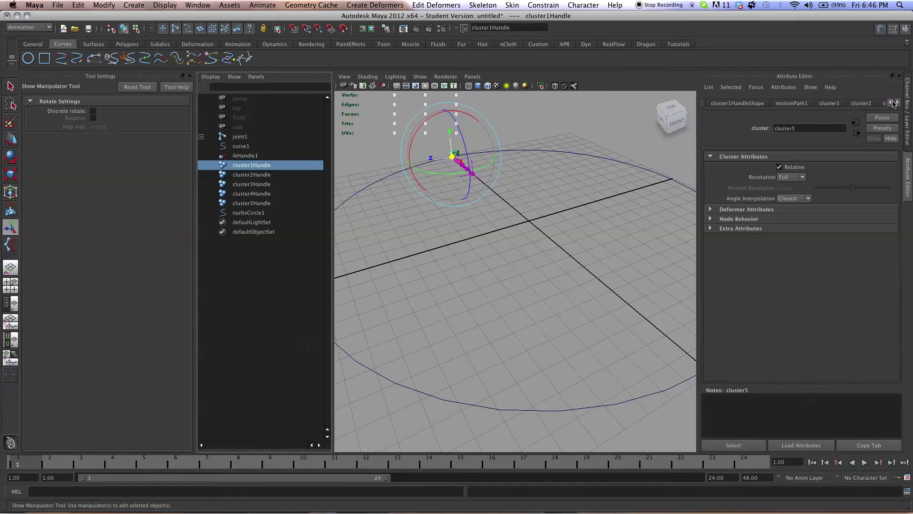
left_click(791, 103)
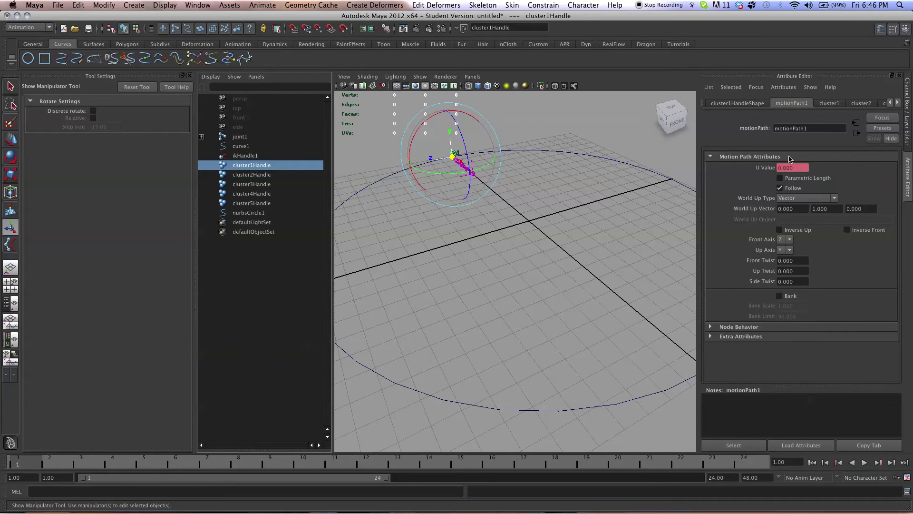
right_click(765, 164)
left_click(803, 171)
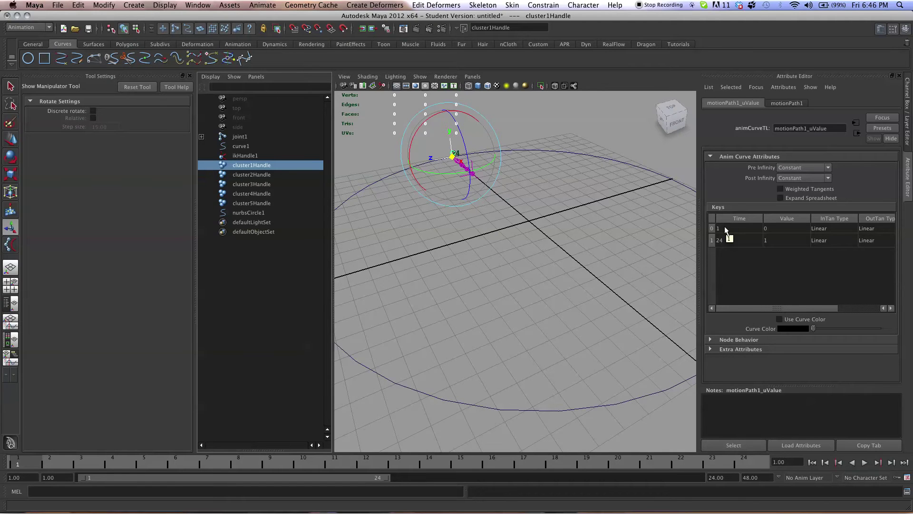
- Set the U Value key times of cluster2Handle's motion path to frames 3 and 26
left_click(267, 174)
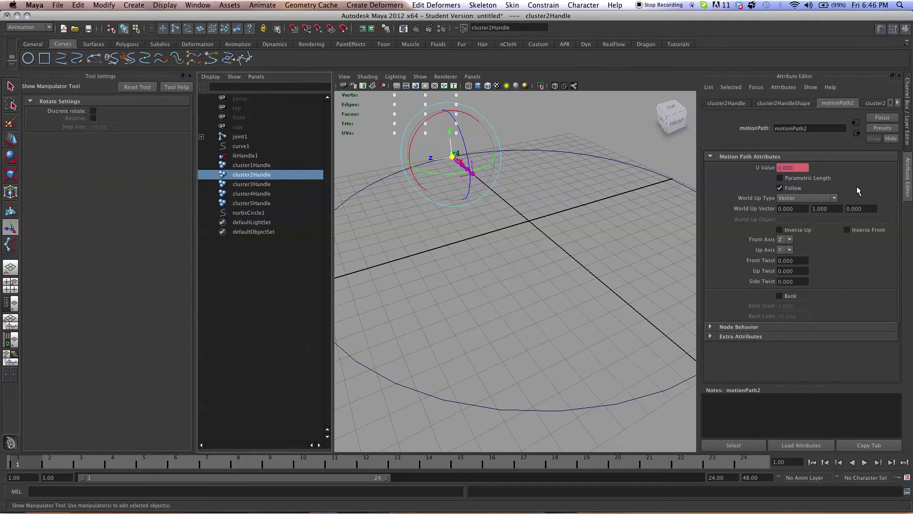
right_click(773, 168)
left_click(803, 172)
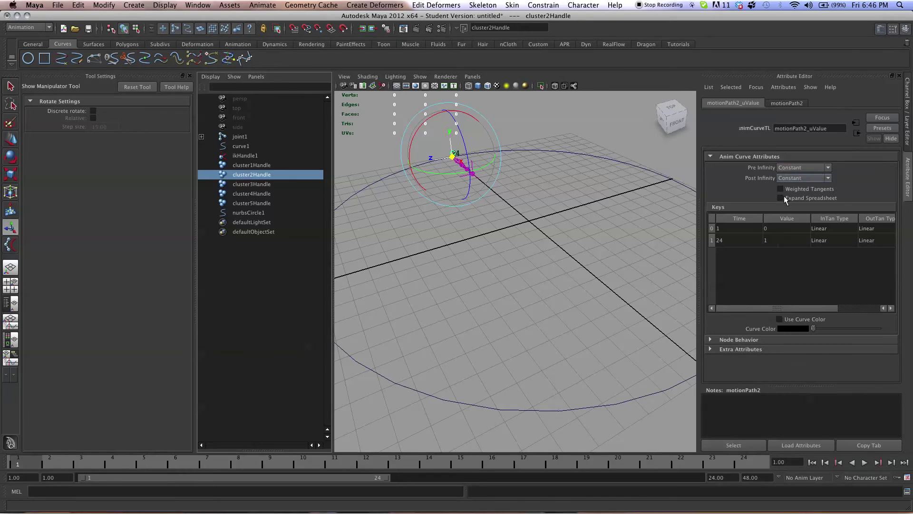
double_click(730, 229)
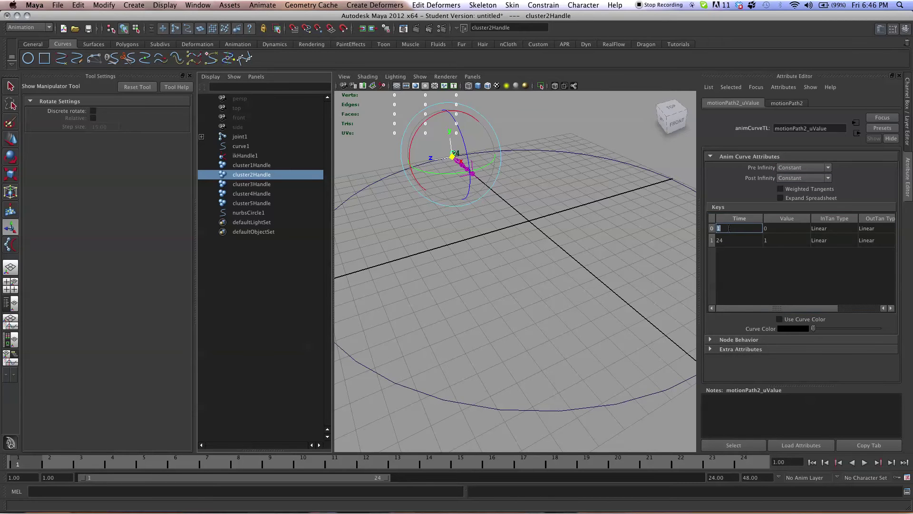
type("3")
double_click(728, 242)
type("26")
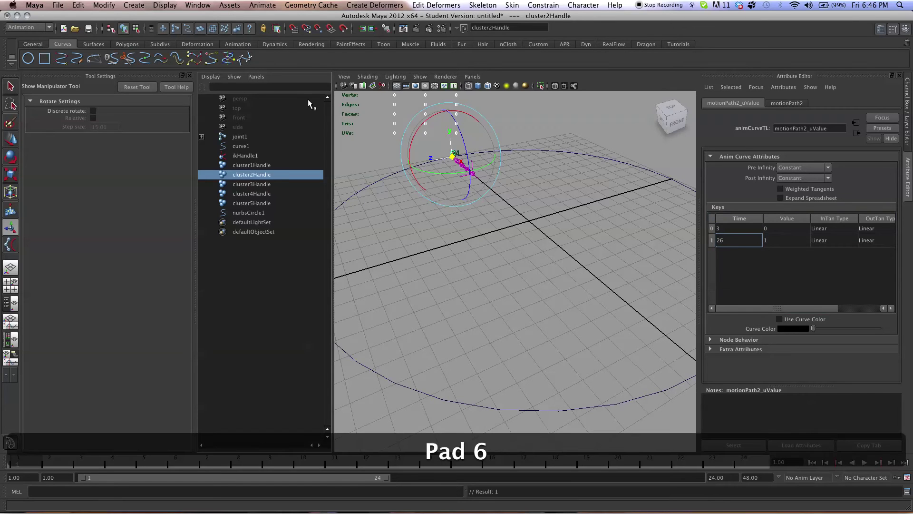
- Set the U Value key times of cluster3Handle's motion path to frames 5 and 28
left_click(263, 184)
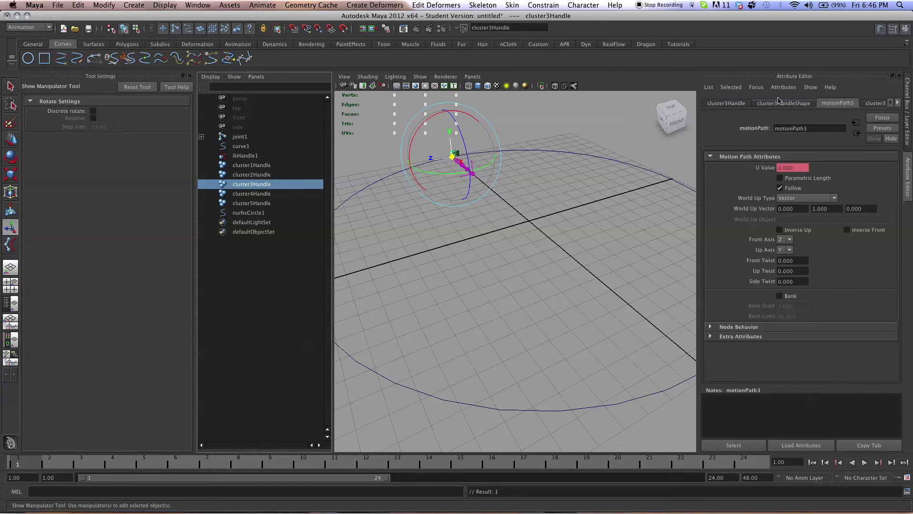
right_click(785, 167)
left_click(804, 172)
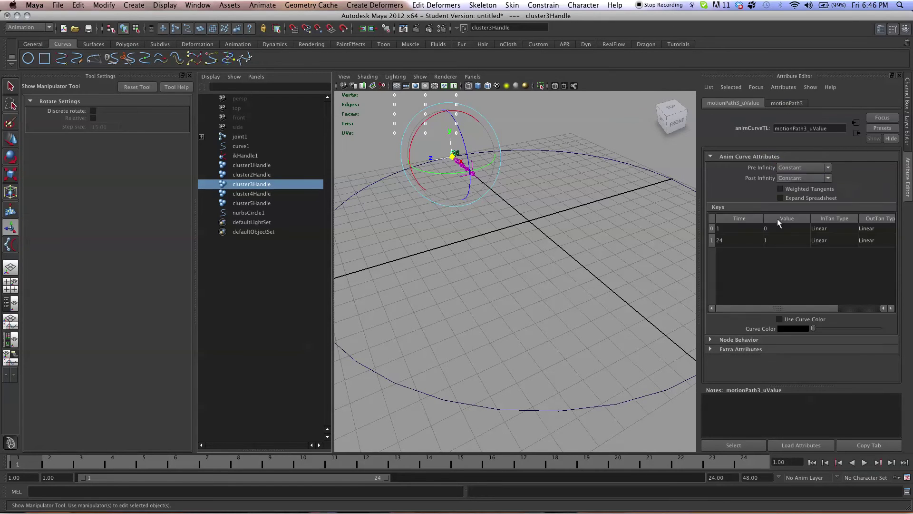
double_click(744, 228)
type("5")
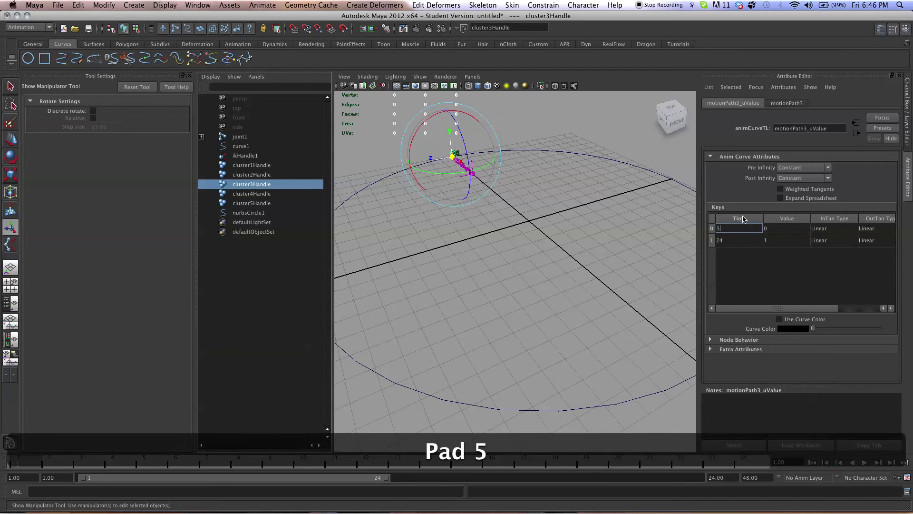
double_click(740, 241)
type("28")
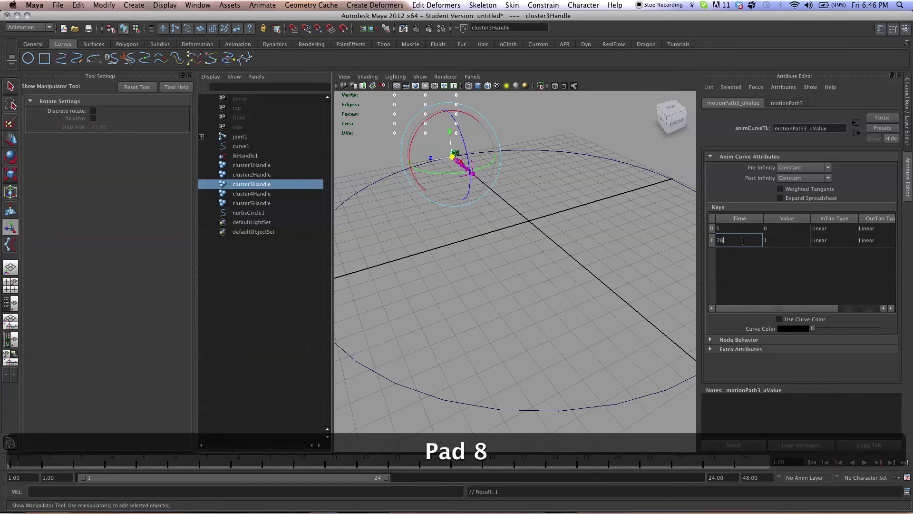
- Set the U Value key times of cluster4Handle's motion path to frames 7 and 30
left_click(275, 192)
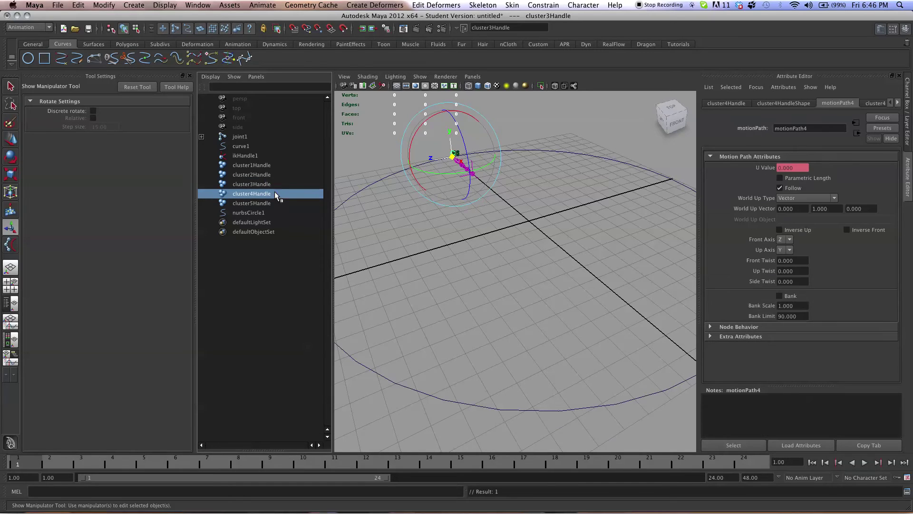
right_click(766, 167)
left_click(779, 179)
double_click(734, 228)
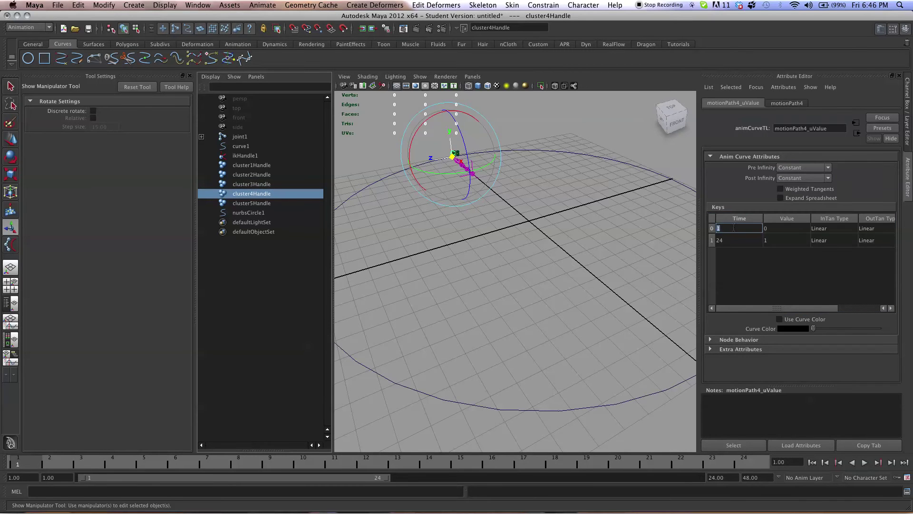
type("7")
double_click(726, 240)
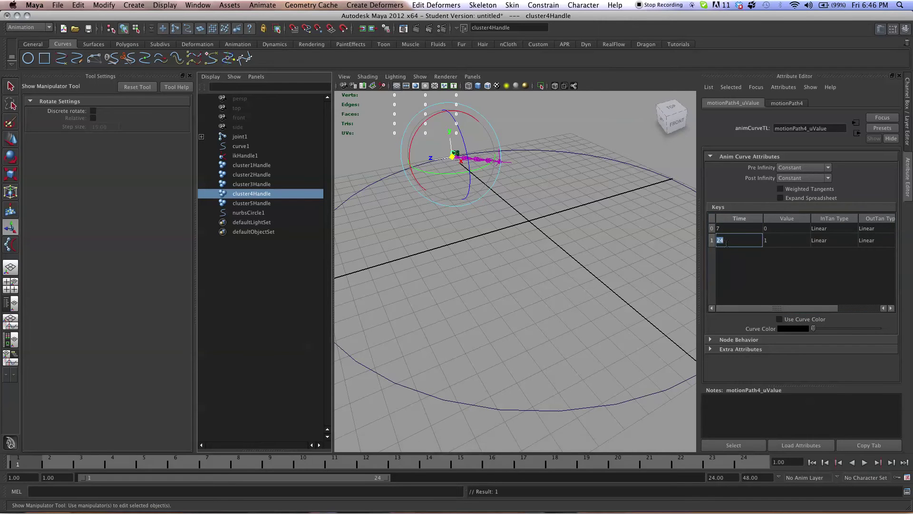
type("30")
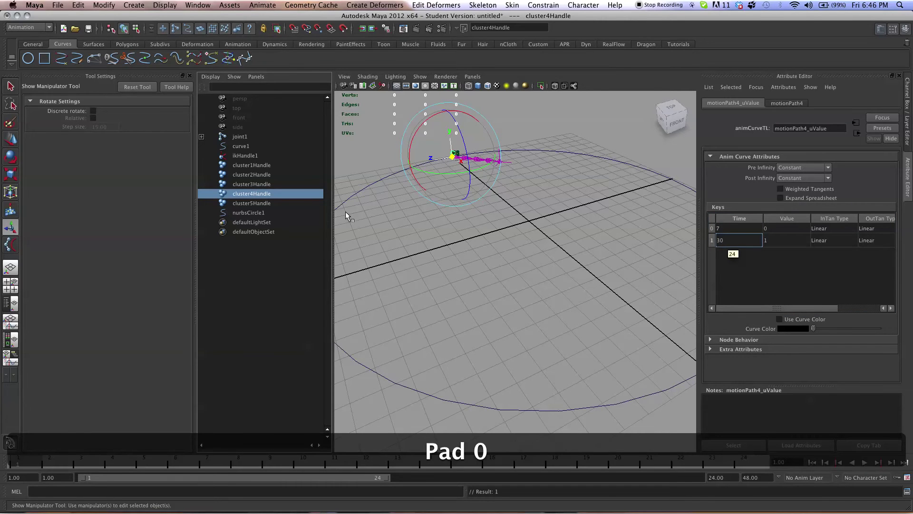
- Set the U Value key times of cluster5Handle's motion path to frames 9 and 32
left_click(280, 204)
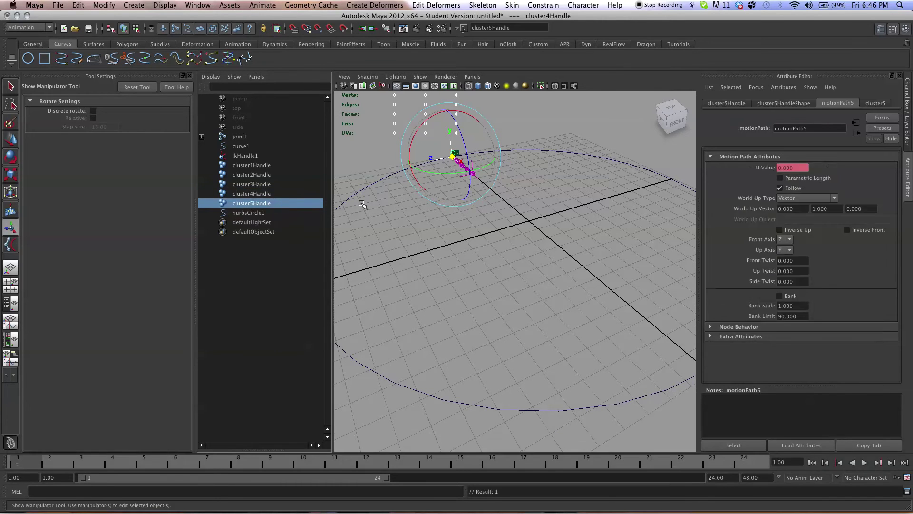
right_click(787, 168)
left_click(794, 173)
double_click(740, 230)
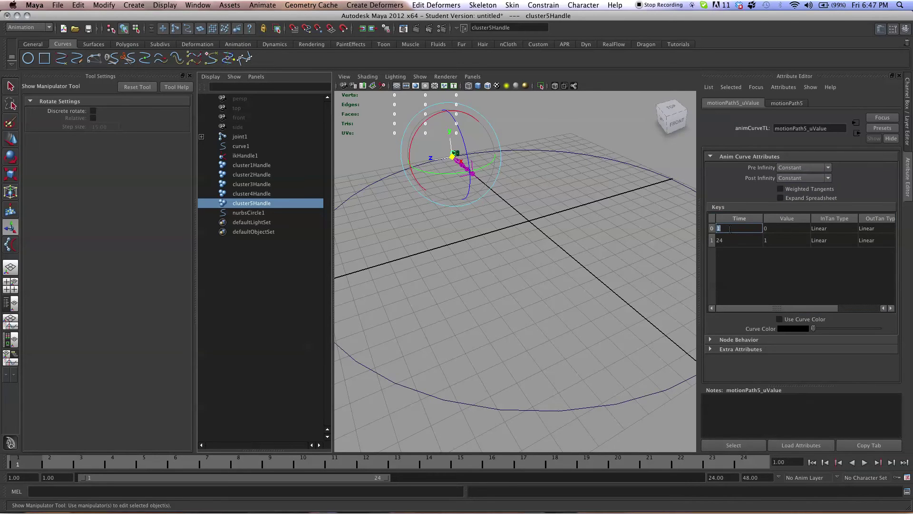
type("9")
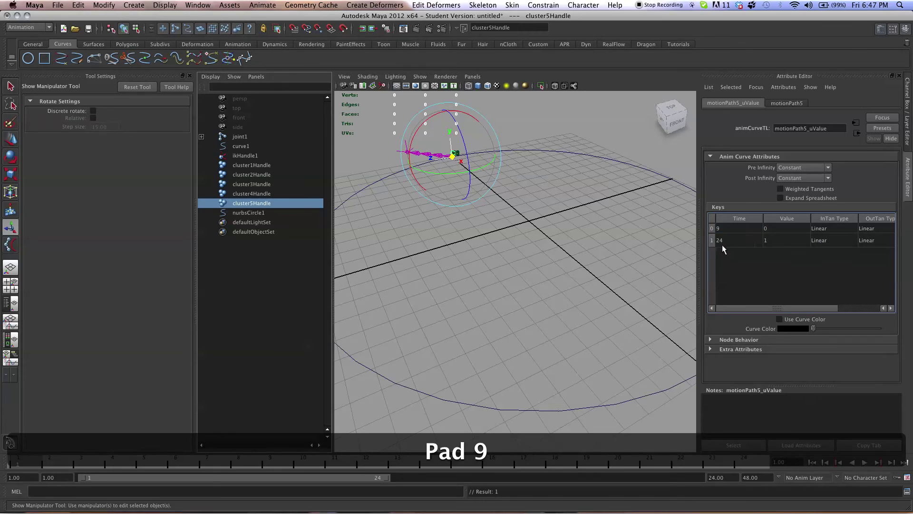
double_click(733, 240)
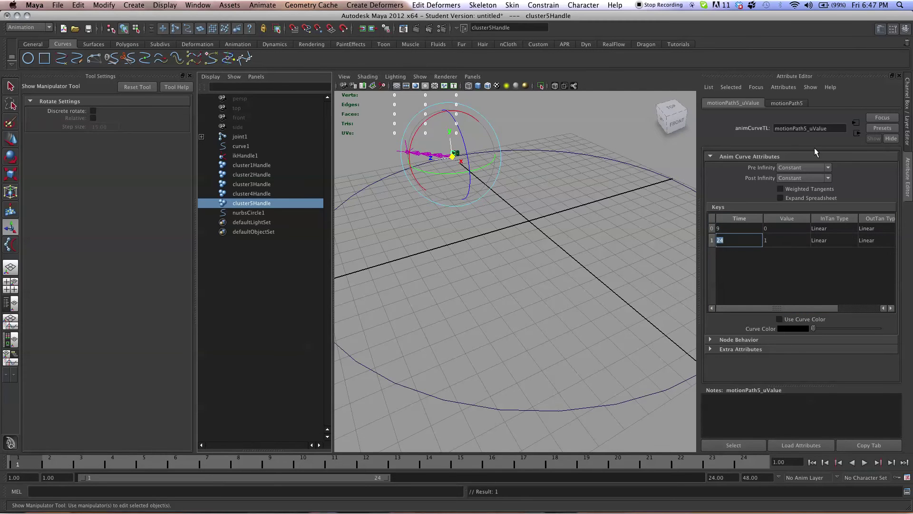
type("32")
key("Return")
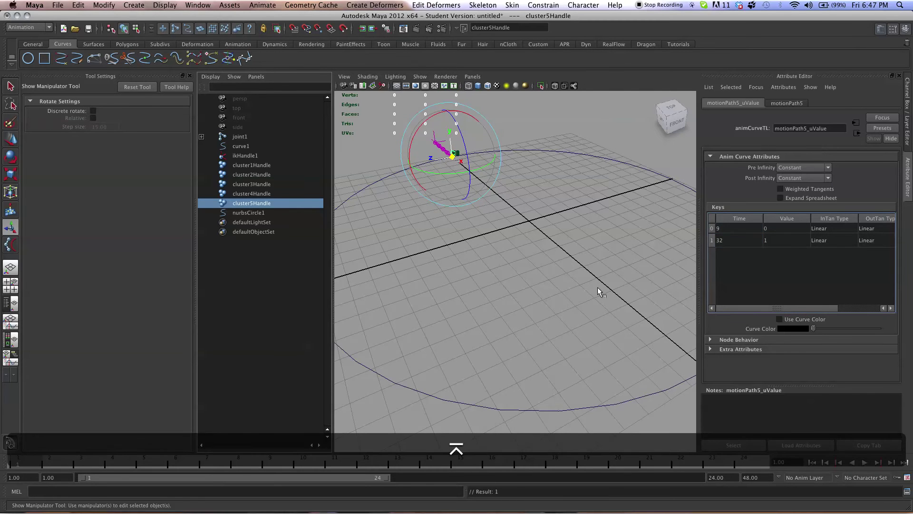
- Scrub the animation to frame 8 to check the chain's spacing, and examine the U Value keys of cluster1Handle's motion path
left_click_drag(44, 461, 238, 465)
left_click_drag(304, 418, 452, 312, "alt")
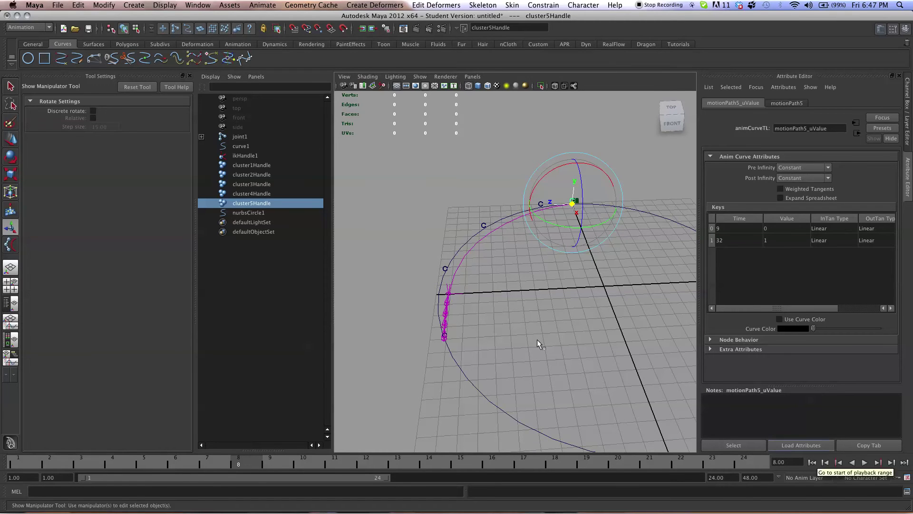
left_click(266, 165)
right_click(778, 168)
left_click(787, 171)
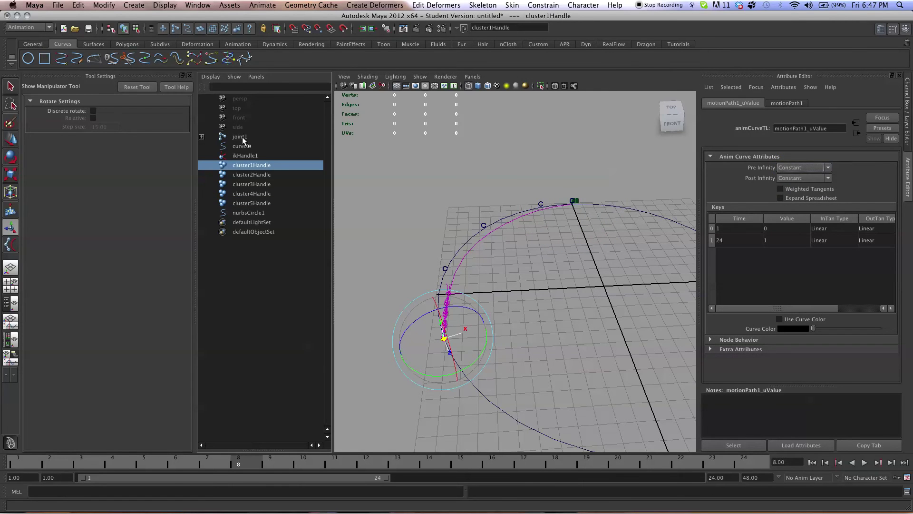
- Set the U Value key times of cluster2Handle's motion path to frames 2 and 25
left_click(255, 175)
right_click(791, 168)
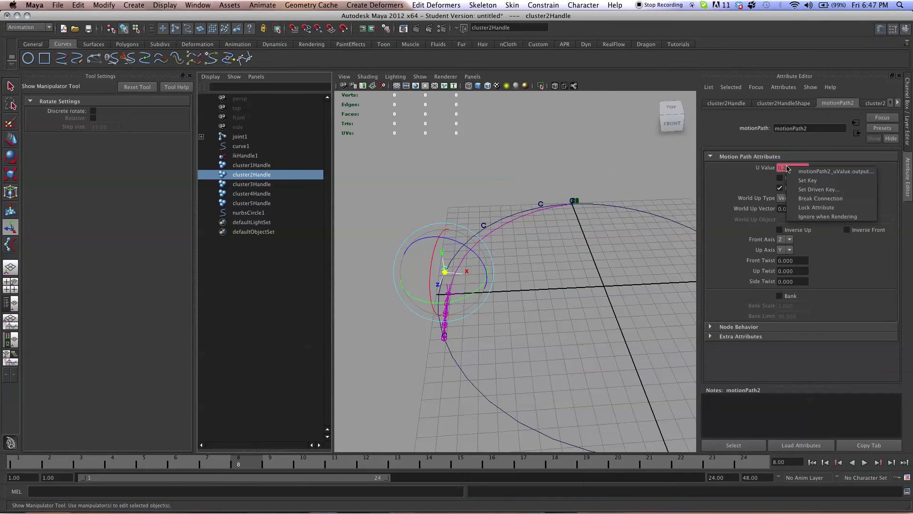
left_click(798, 174)
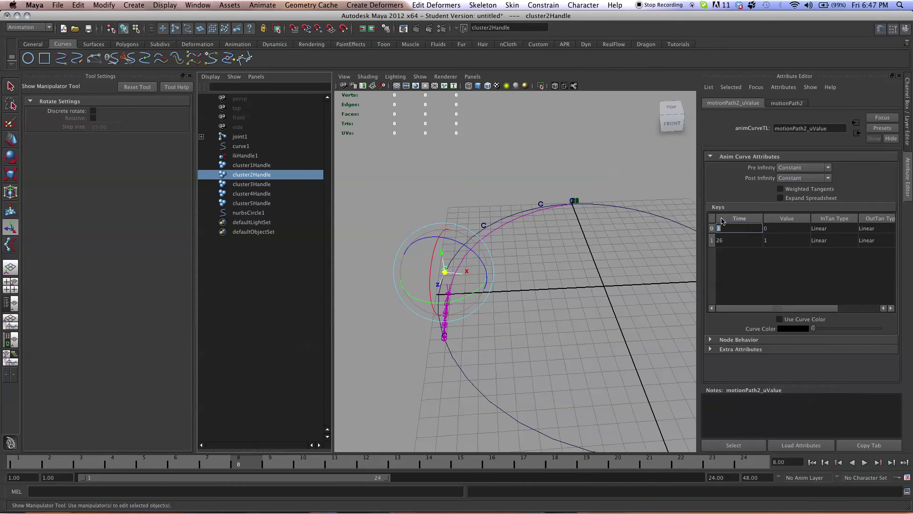
type("2")
key("Return")
left_click(734, 241)
type("25")
key("Return")
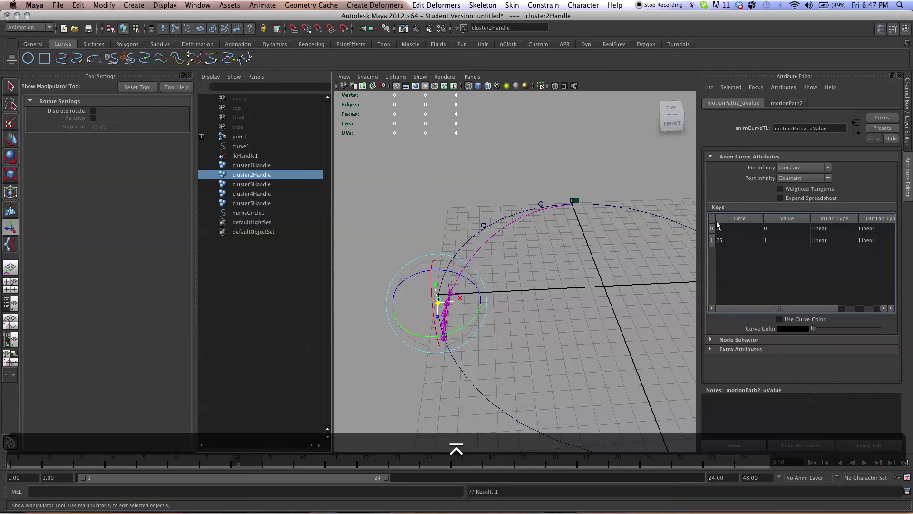
- Set the U Value key times of cluster3Handle's motion path to frames 3 and 26
left_click(253, 185)
right_click(789, 168)
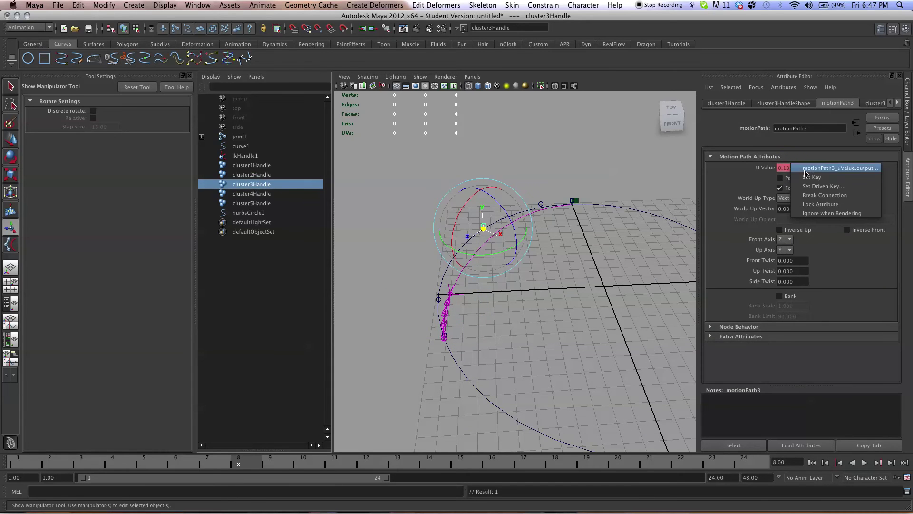
left_click(828, 167)
double_click(717, 228)
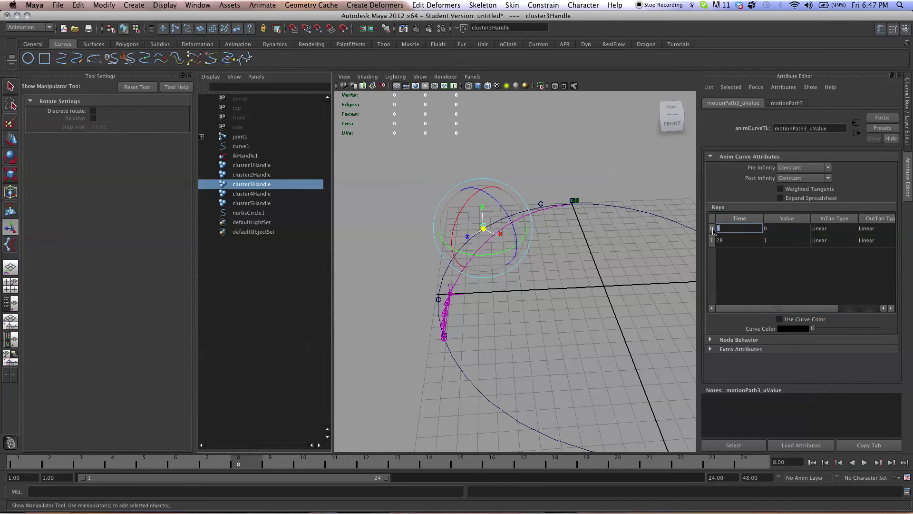
type("3")
double_click(728, 240)
key("BackSpace")
type("6")
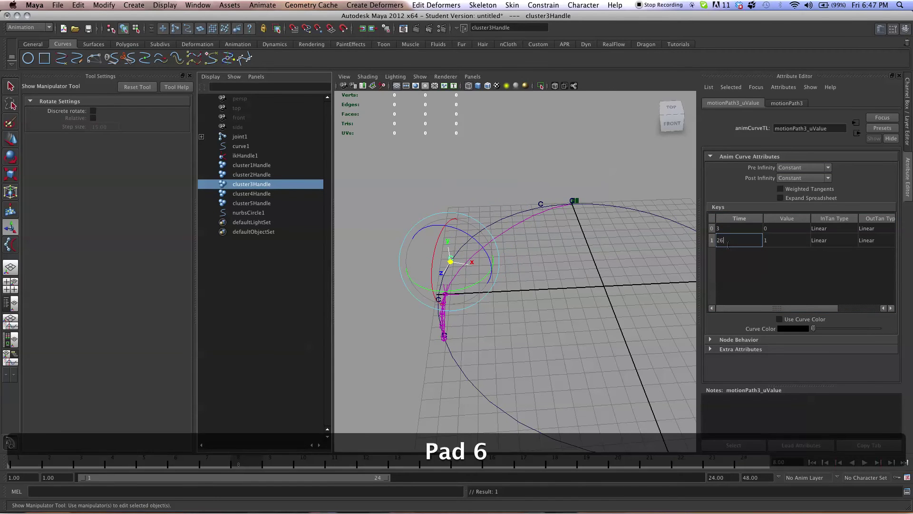
- Set the U Value key times of cluster4Handle's motion path to frames 4 and 27
left_click(253, 191)
right_click(793, 168)
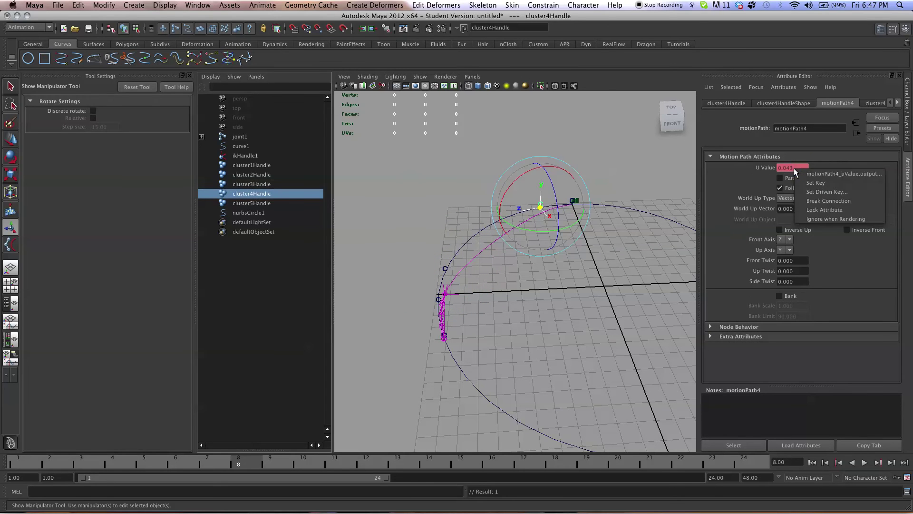
left_click(799, 174)
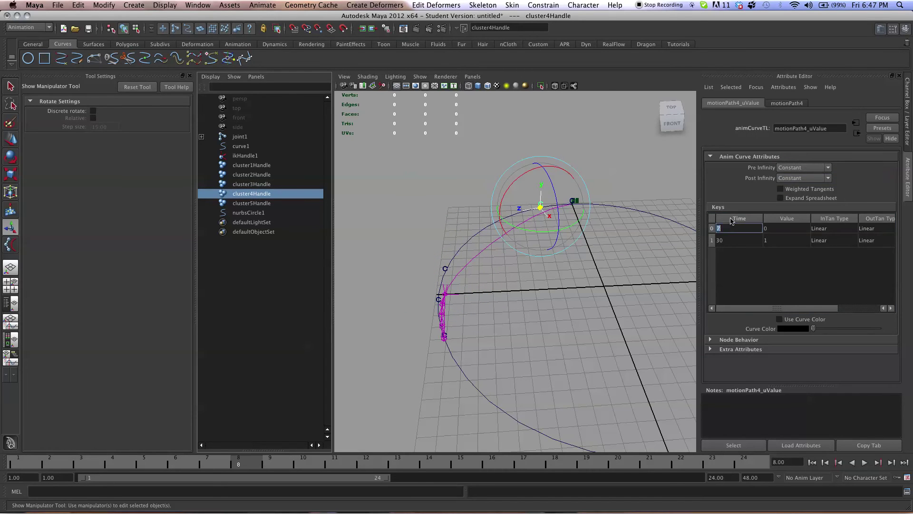
type("4")
left_click(730, 242)
type("27")
key("Return")
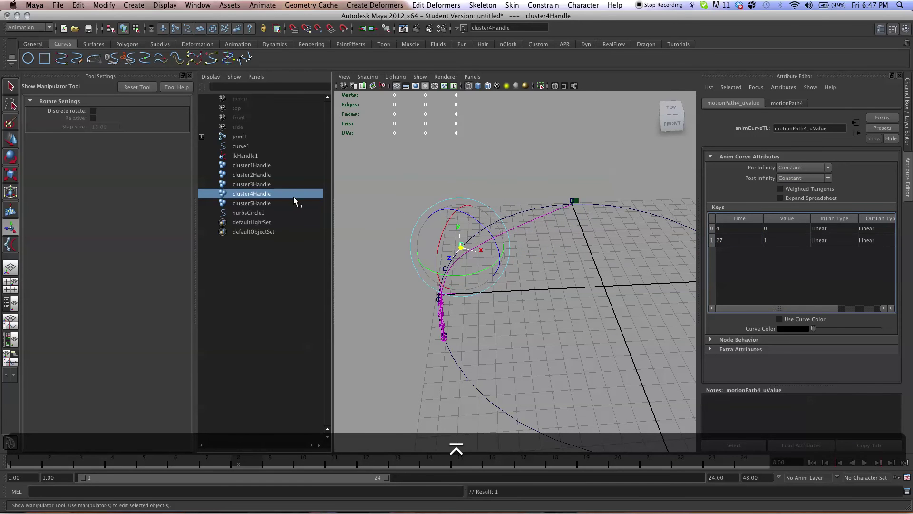
- Set the U Value key times of cluster5Handle's motion path to frames 5 and 28
left_click(281, 203)
left_click(789, 167)
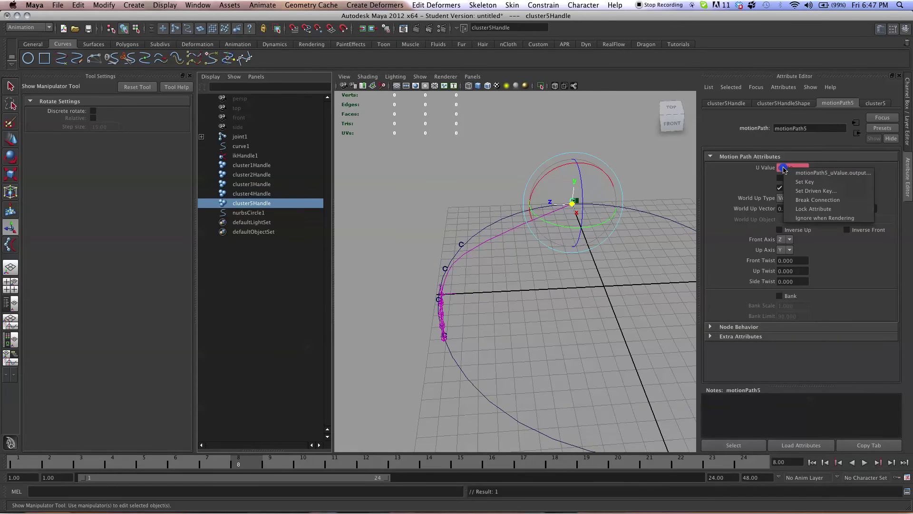
left_click(786, 172)
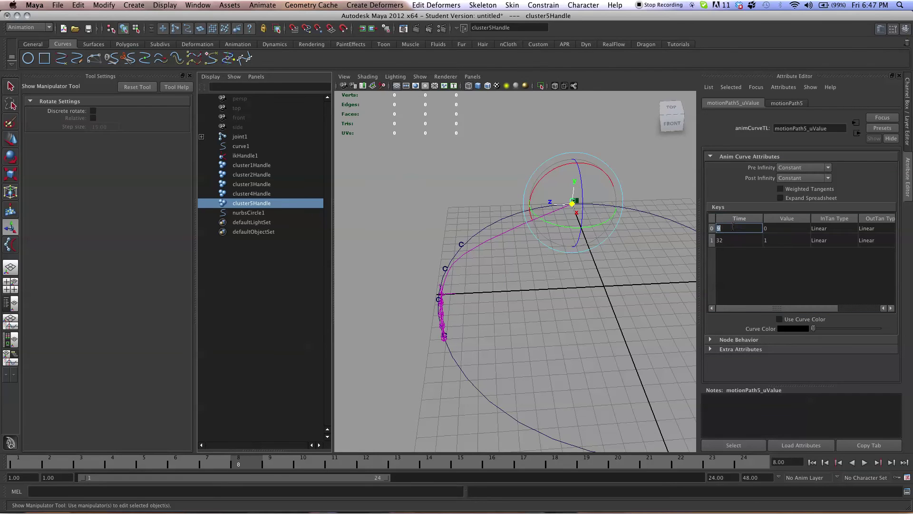
type("5")
left_click(727, 241)
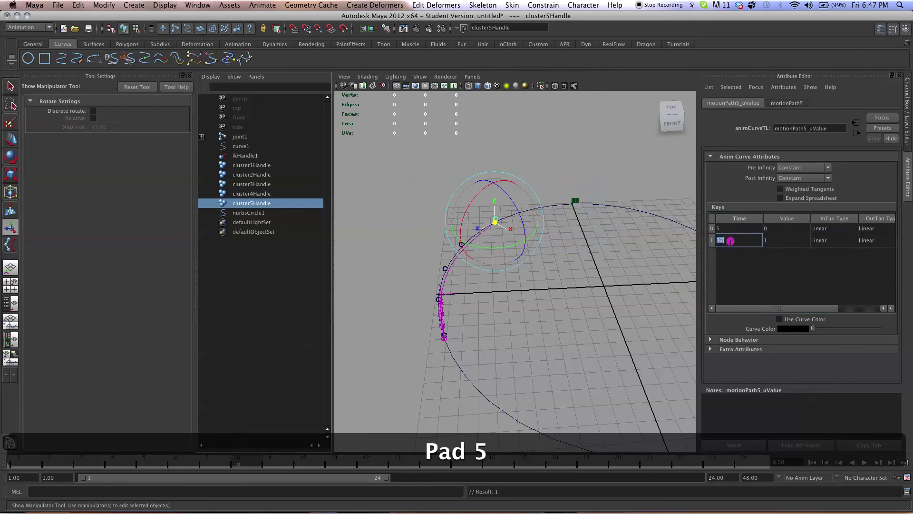
type("28")
key("Return")
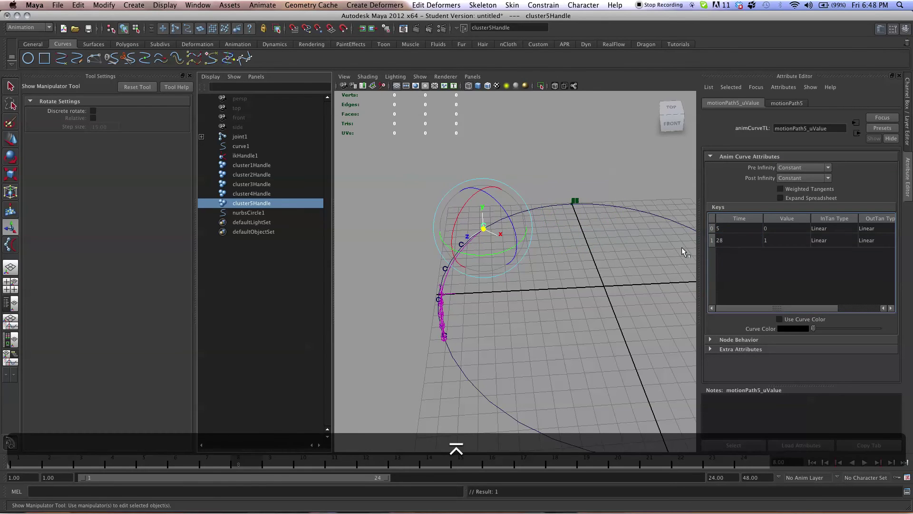
- Scrub the animation to frame 9 and inspect how the joint chain and clusters follow the circle
left_click_drag(484, 273, 525, 286, "super")
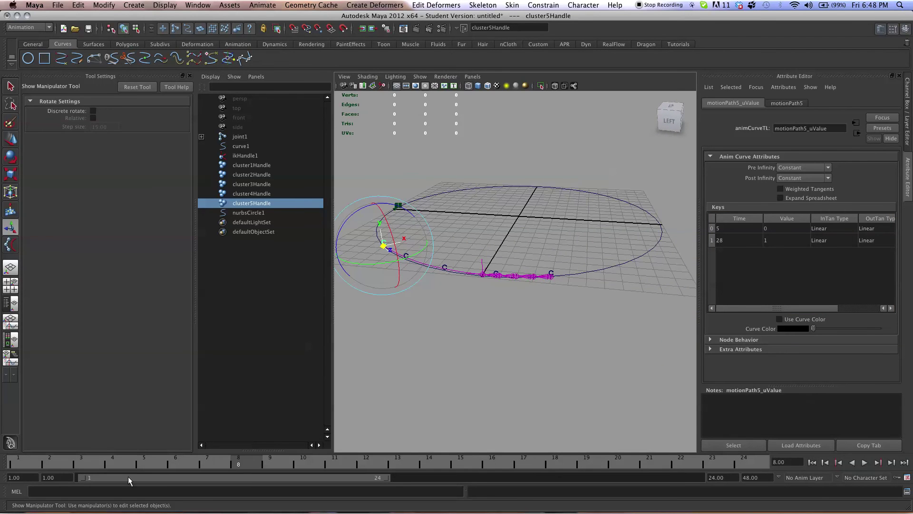
left_click_drag(14, 468, 276, 456)
left_click_drag(440, 294, 499, 333, "super")
left_click_drag(593, 286, 516, 262, "super")
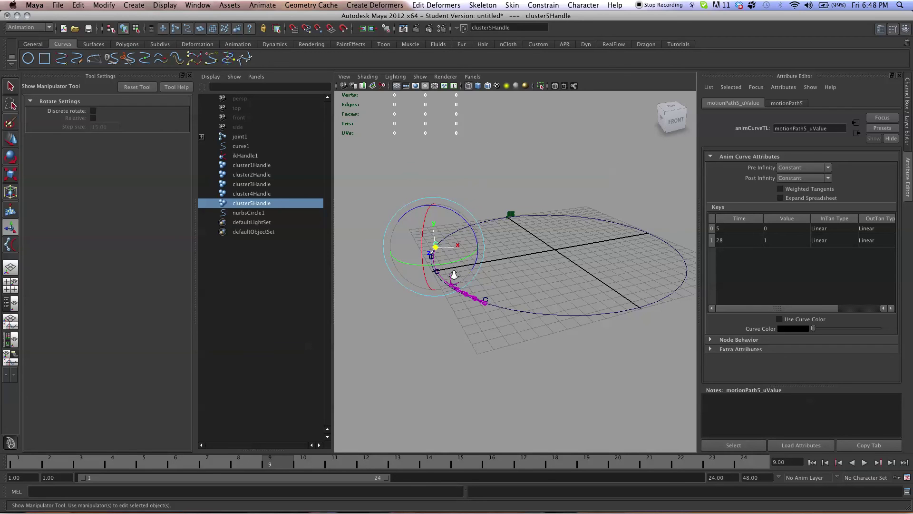
- Open the recent scene 03.ma from the RigtoMotionPath project, with the Tutorials shelf showing
left_click(688, 44)
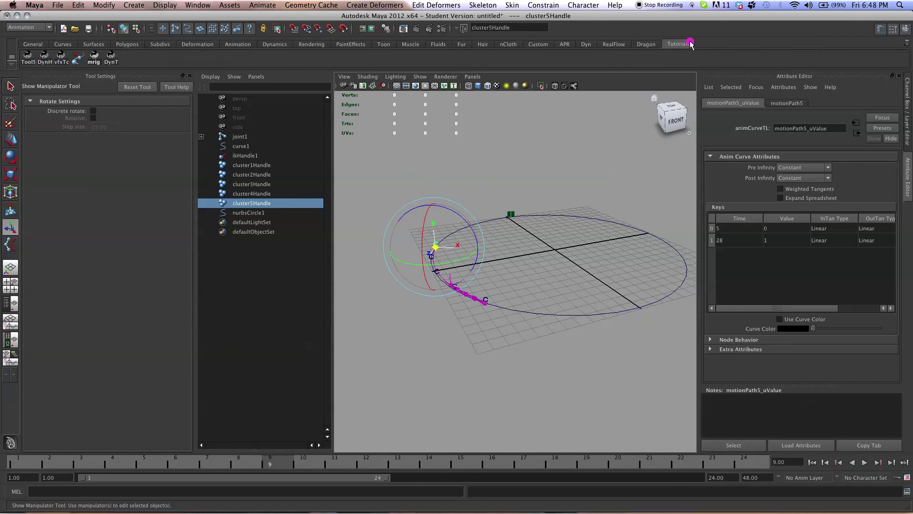
left_click(58, 5)
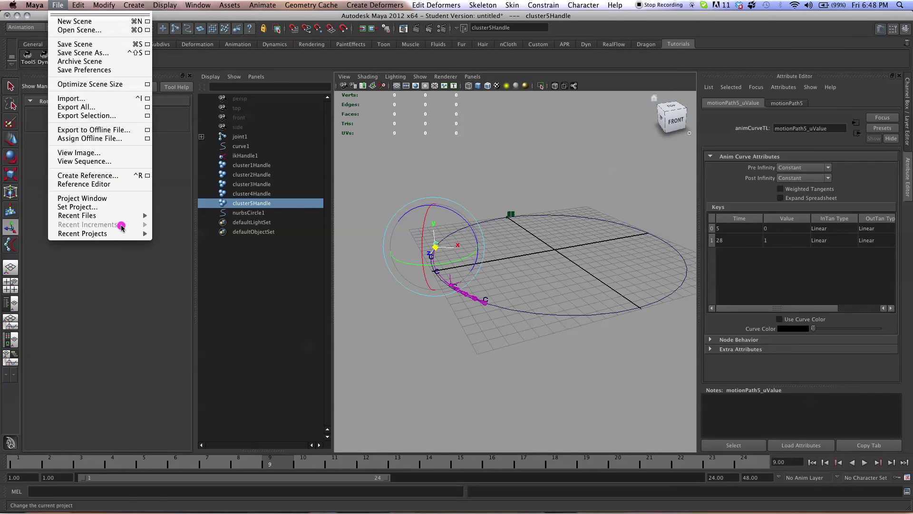
mouse_move(121, 216)
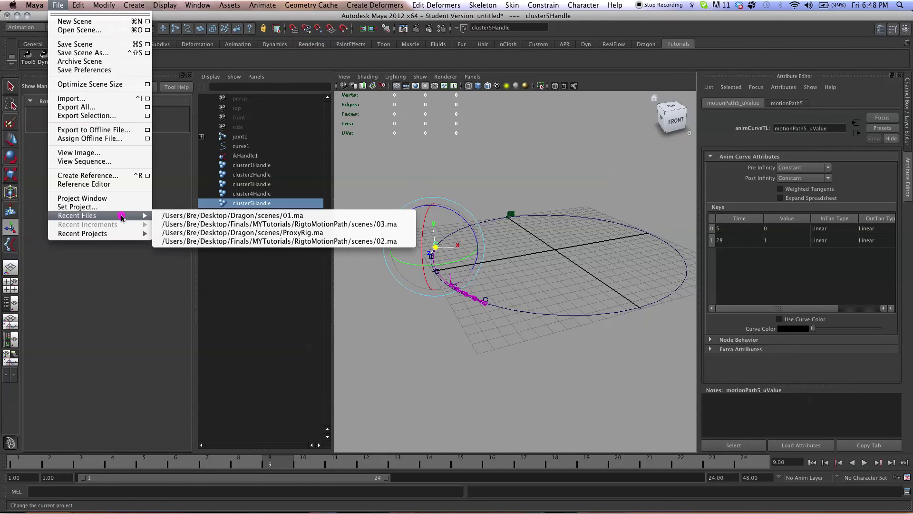
left_click(171, 224)
left_click(450, 264)
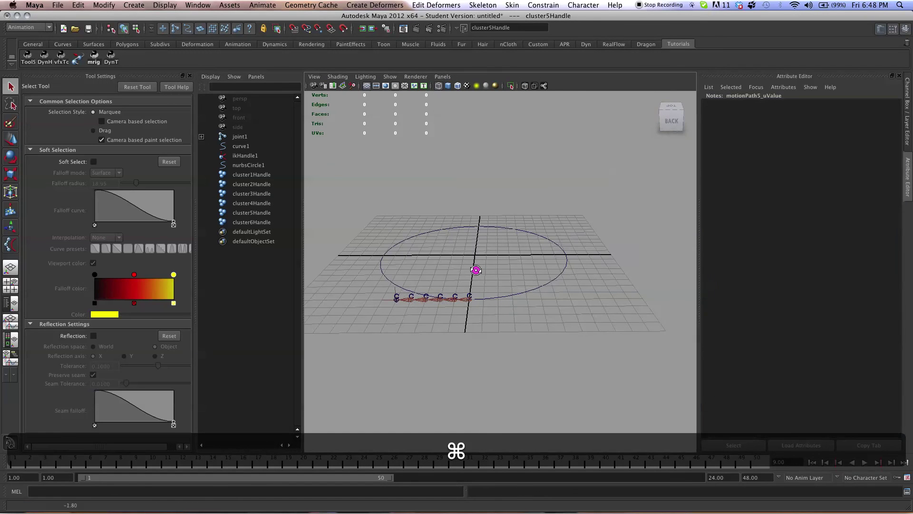
- Launch the B.L. Tool Set script and load nurbsCircle1 as its motion curve
left_click(111, 57)
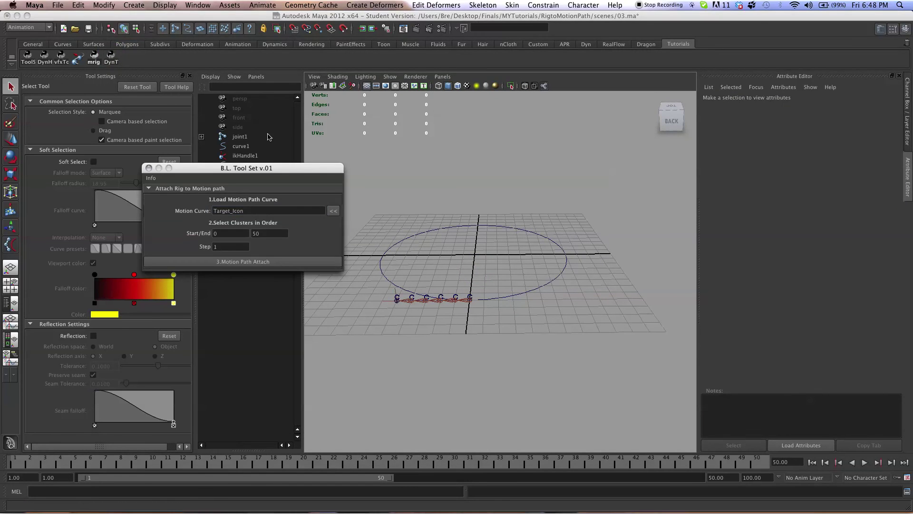
left_click_drag(231, 165, 396, 94)
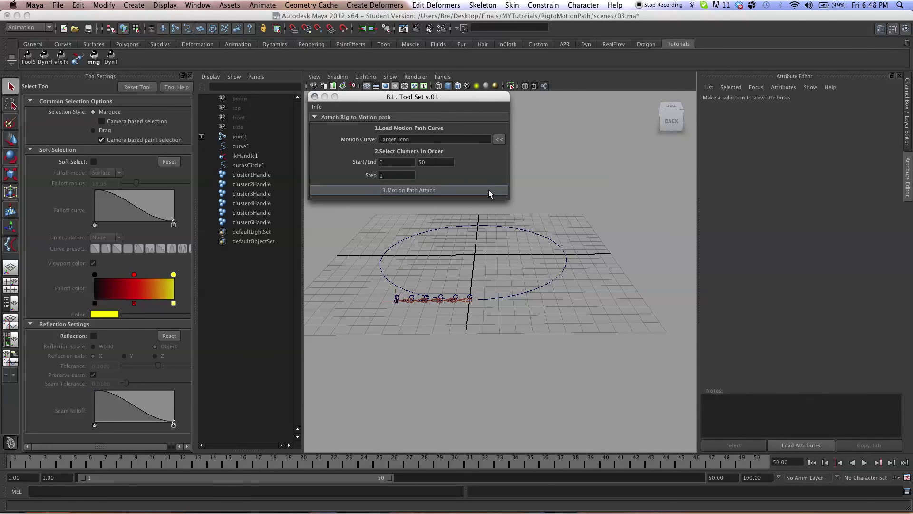
left_click(545, 245)
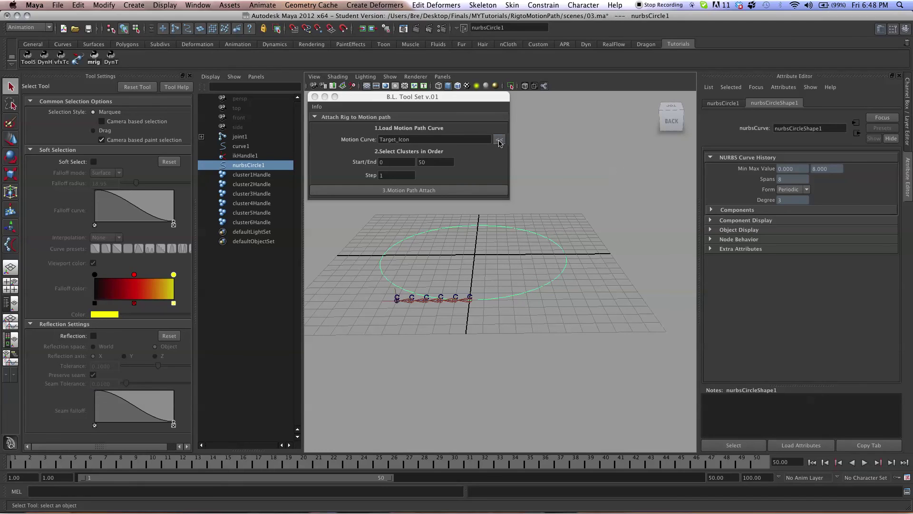
left_click(499, 140)
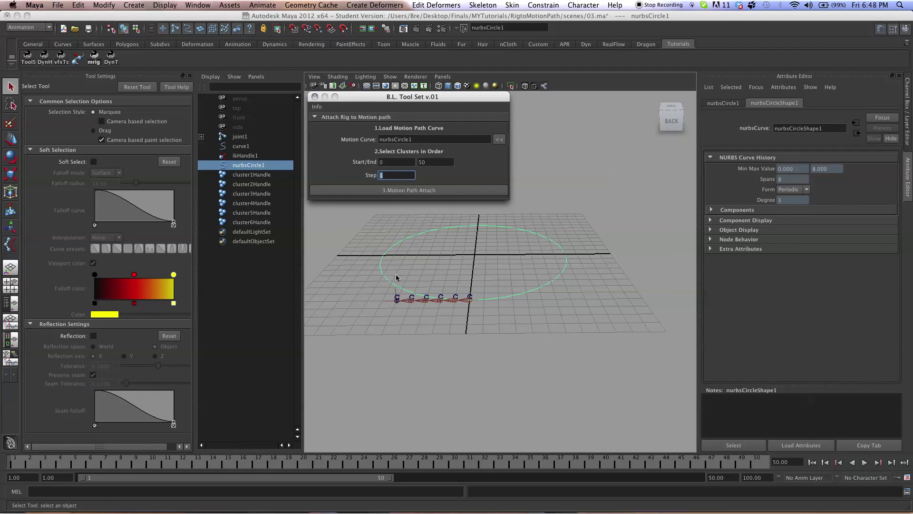
- Attach cluster1Handle through cluster6Handle to the motion path in order, using start 0, end 50 and step 1
left_click(269, 179)
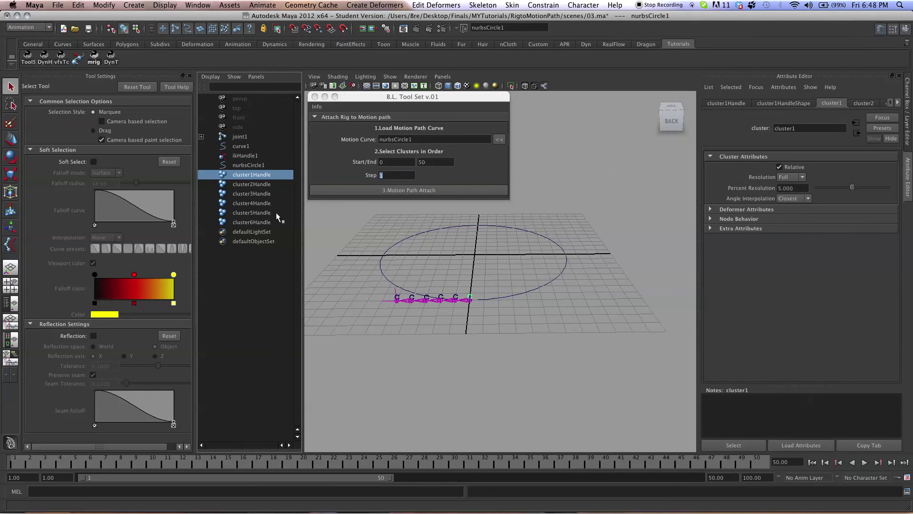
left_click(266, 221, "shift")
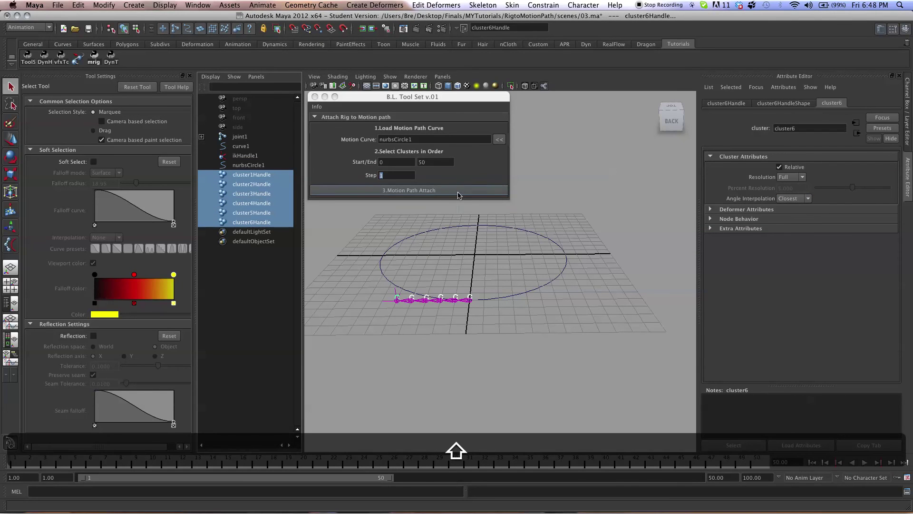
left_click(457, 191)
- Scrub the animation to frame 20 to check how the attached chain travels around the circle
left_click_drag(371, 355, 447, 324, "alt")
left_click(36, 466)
left_click_drag(38, 468, 303, 460)
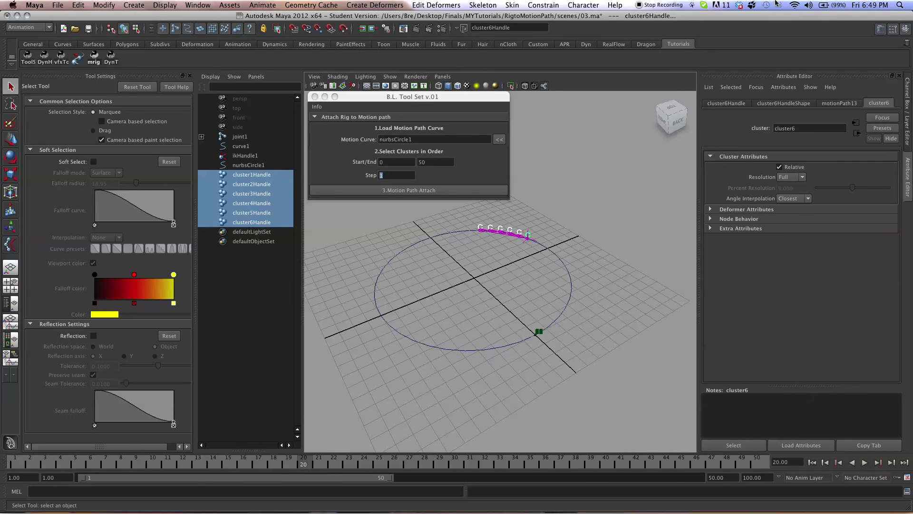